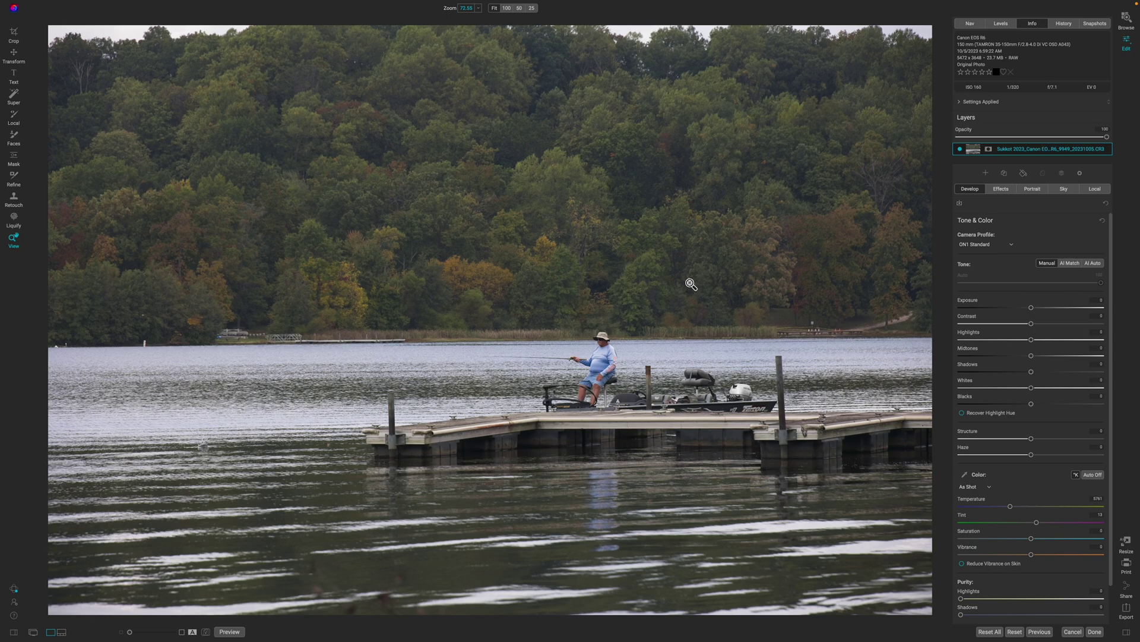
Step: Apply the Camera Landscape profile to the raw photo and lower Exposure to -0.15
{"action": "left_click", "coordinate": [1009, 245]}
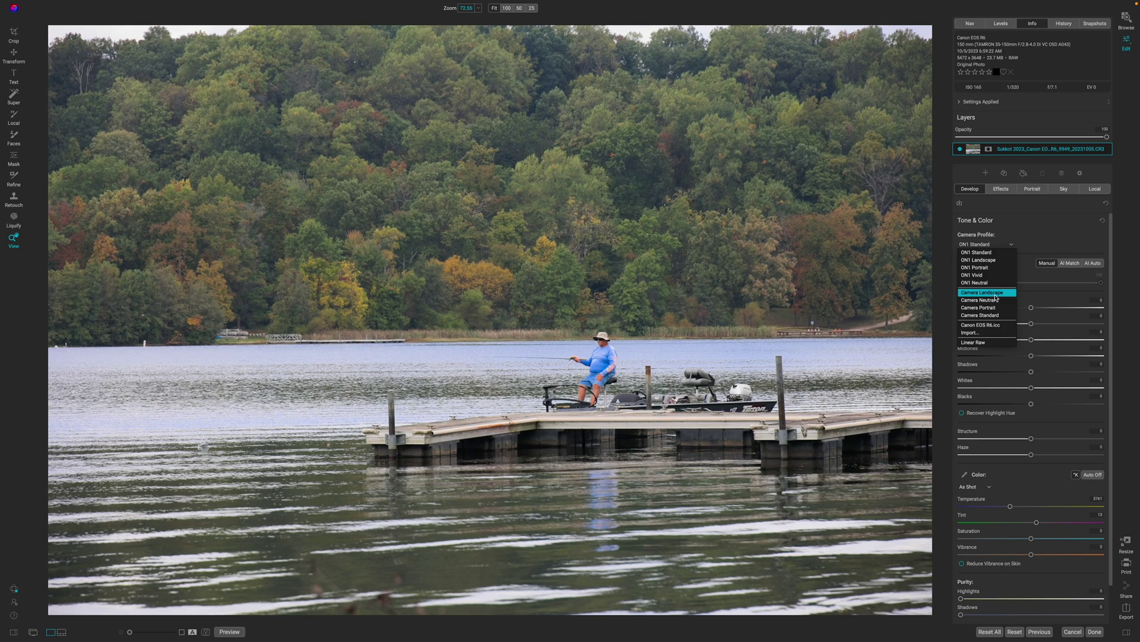
{"action": "left_click", "coordinate": [996, 298]}
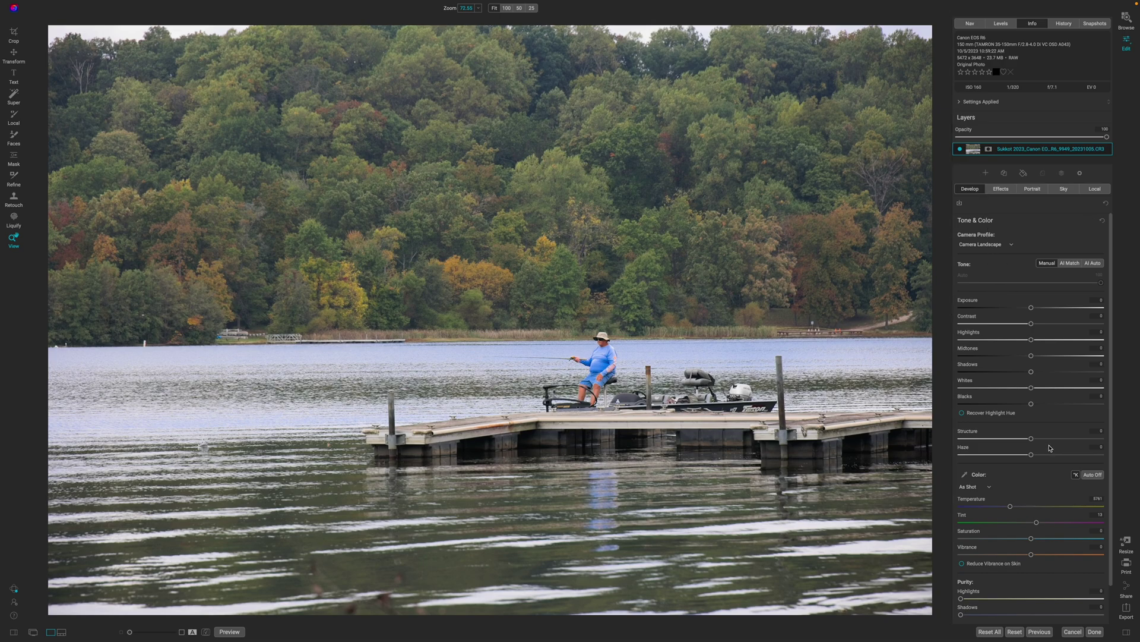
{"action": "left_click_drag", "start_coordinate": [1032, 309], "coordinate": [1030, 311]}
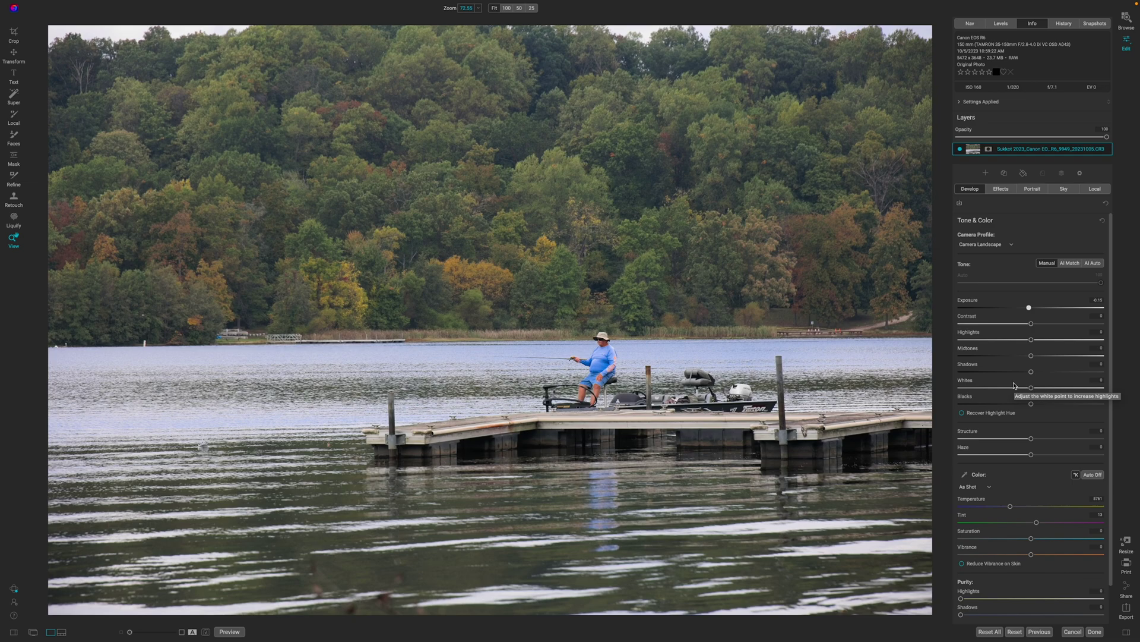
Step: Try Vibrance at 26 while inspecting the fisherman, enable Reduce Vibrance on Skin, and reset Vibrance to its default
{"action": "left_click_drag", "start_coordinate": [1031, 556], "coordinate": [1047, 557]}
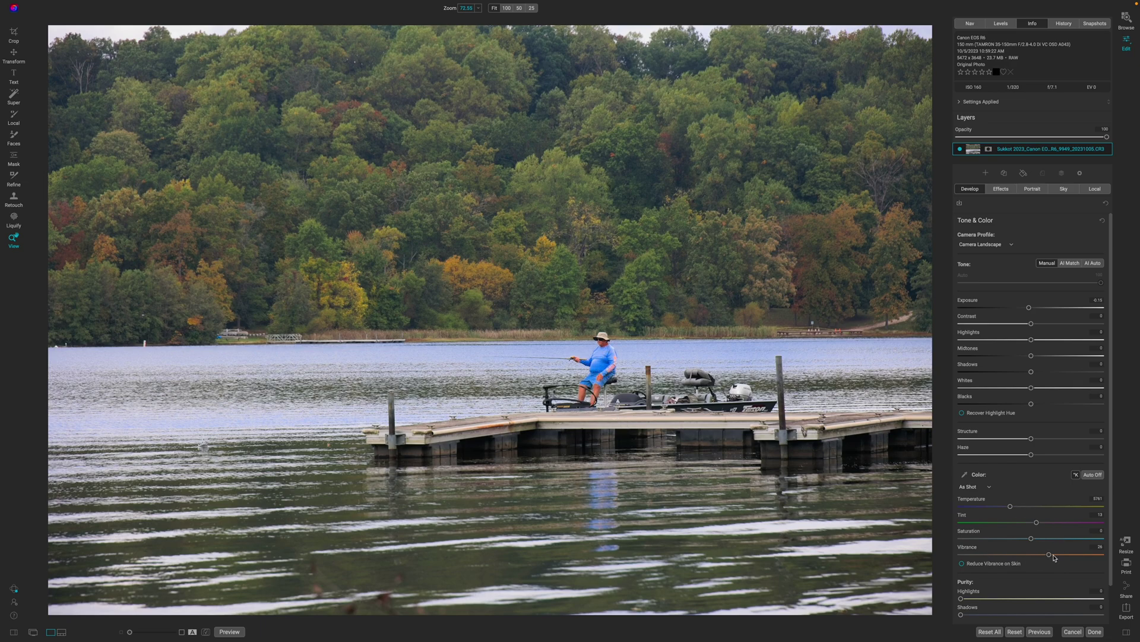
{"action": "double_click", "coordinate": [967, 548]}
{"action": "left_click_drag", "start_coordinate": [1032, 559], "coordinate": [1049, 556]}
{"action": "left_click", "coordinate": [604, 356]}
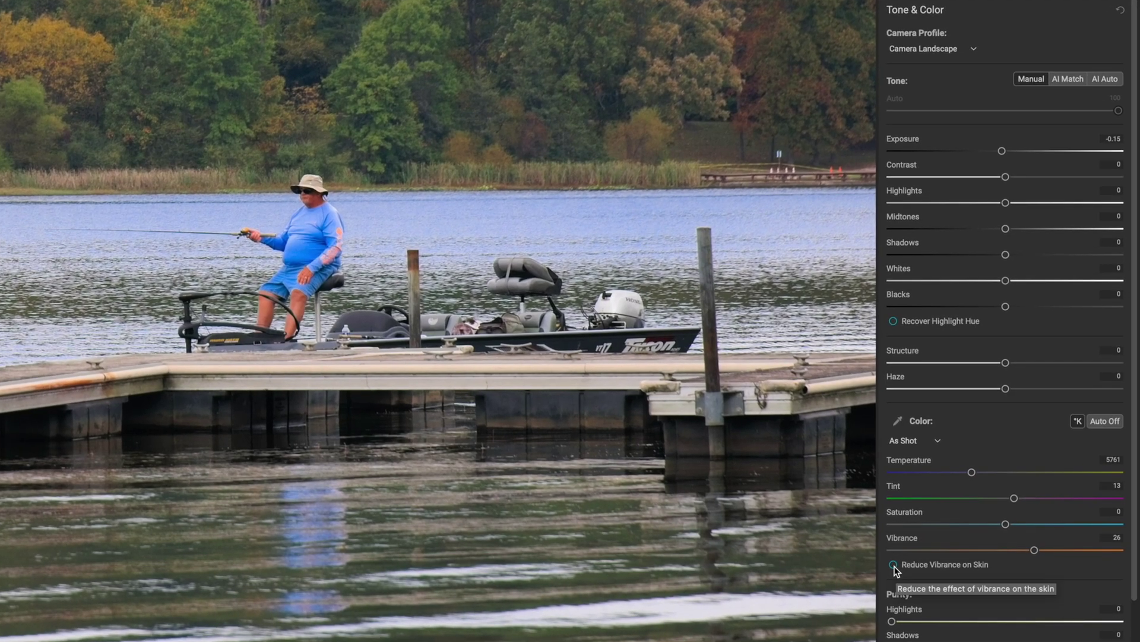
{"action": "left_click", "coordinate": [894, 565]}
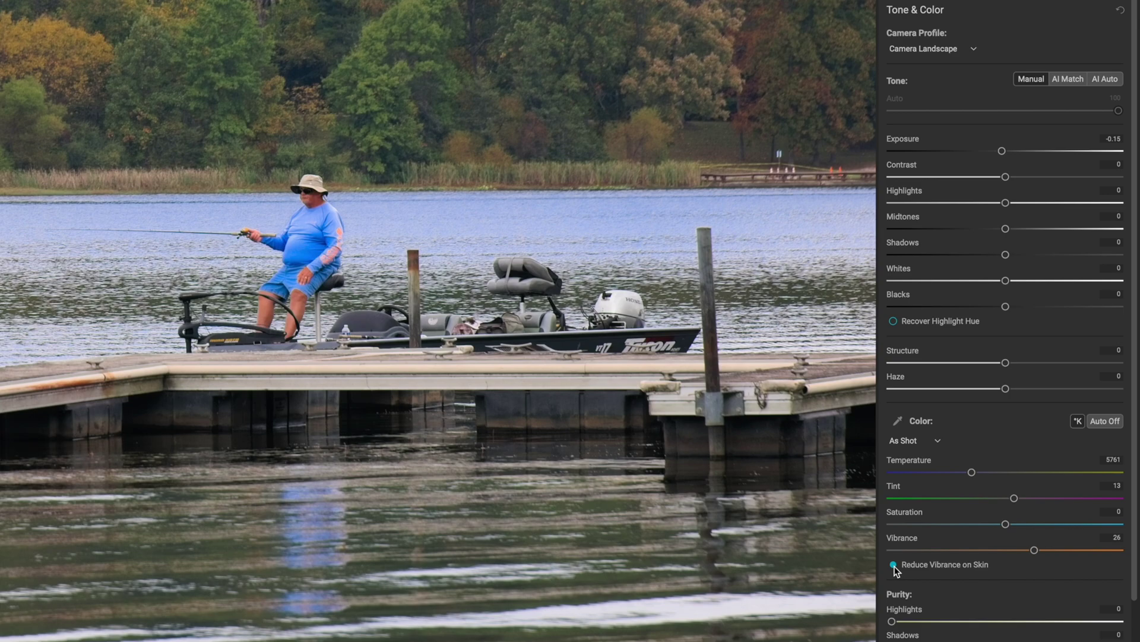
{"action": "double_click", "coordinate": [903, 543]}
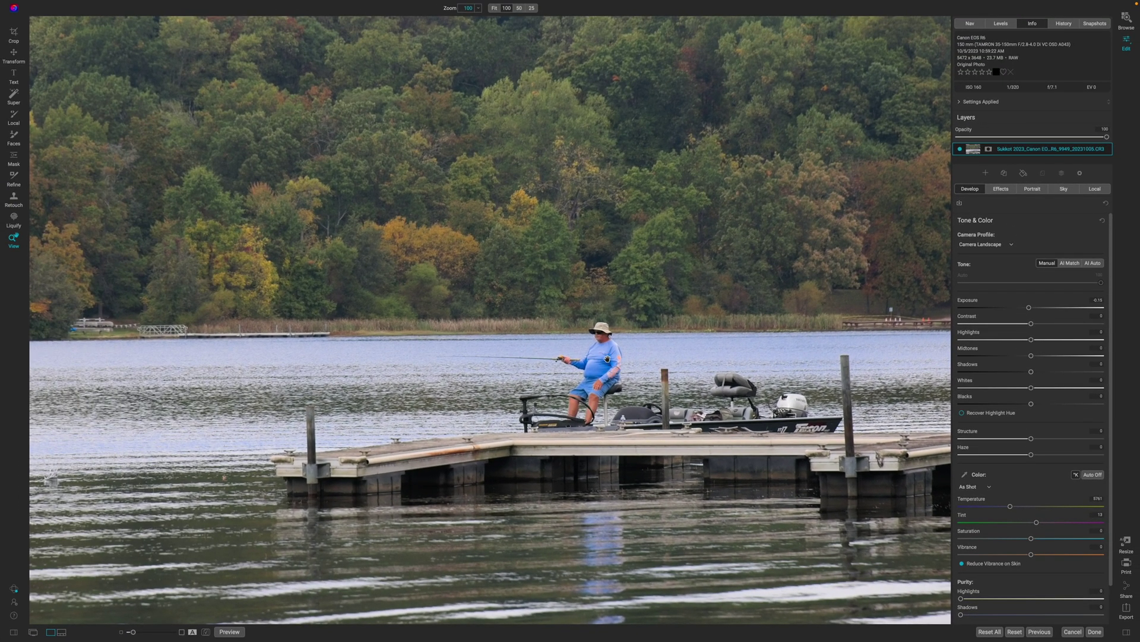
{"action": "scroll", "coordinate": [607, 359], "scroll_direction": "down", "scroll_amount": 3}
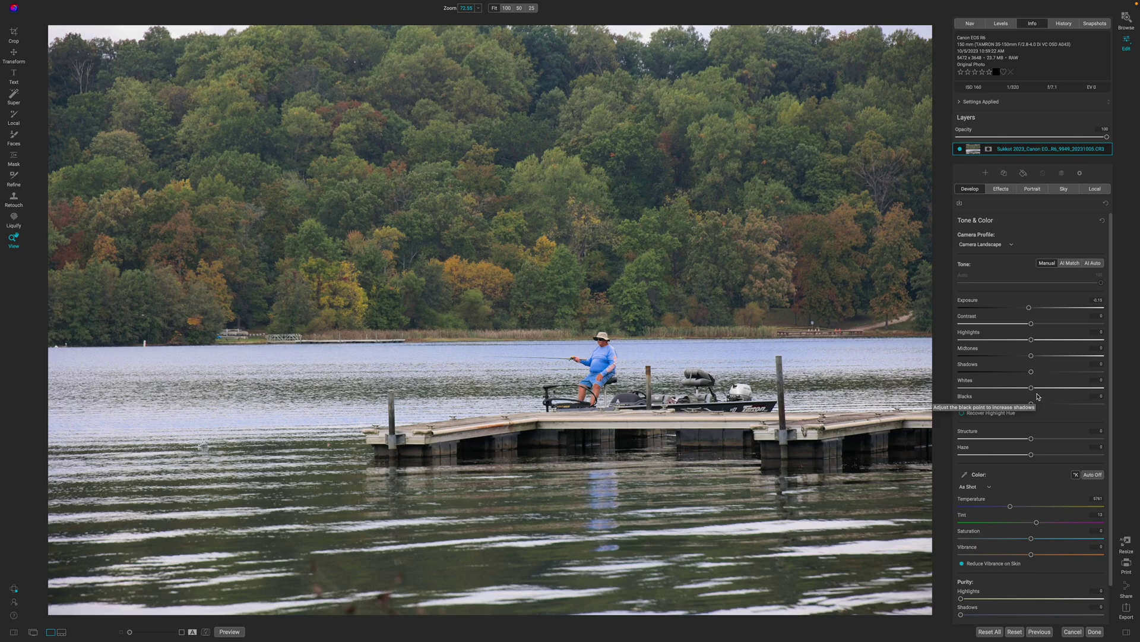
Step: Display the levels histogram and lower Blacks to about -28 while checking shadow clipping in the photo
{"action": "left_click_drag", "start_coordinate": [1031, 404], "coordinate": [1015, 406]}
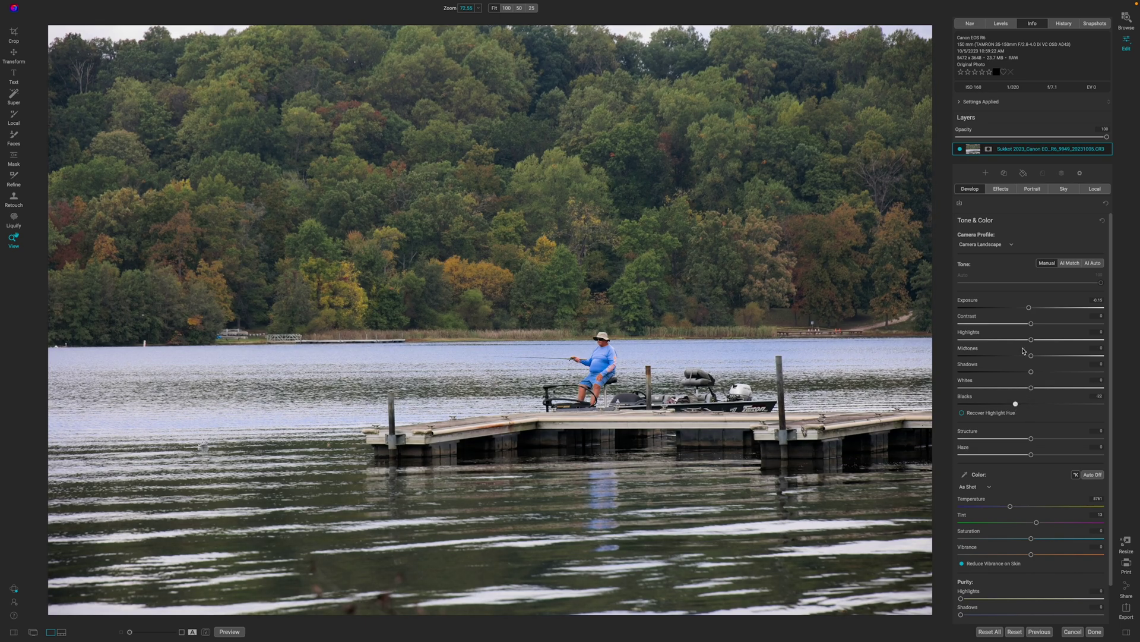
{"action": "left_click", "coordinate": [1013, 24]}
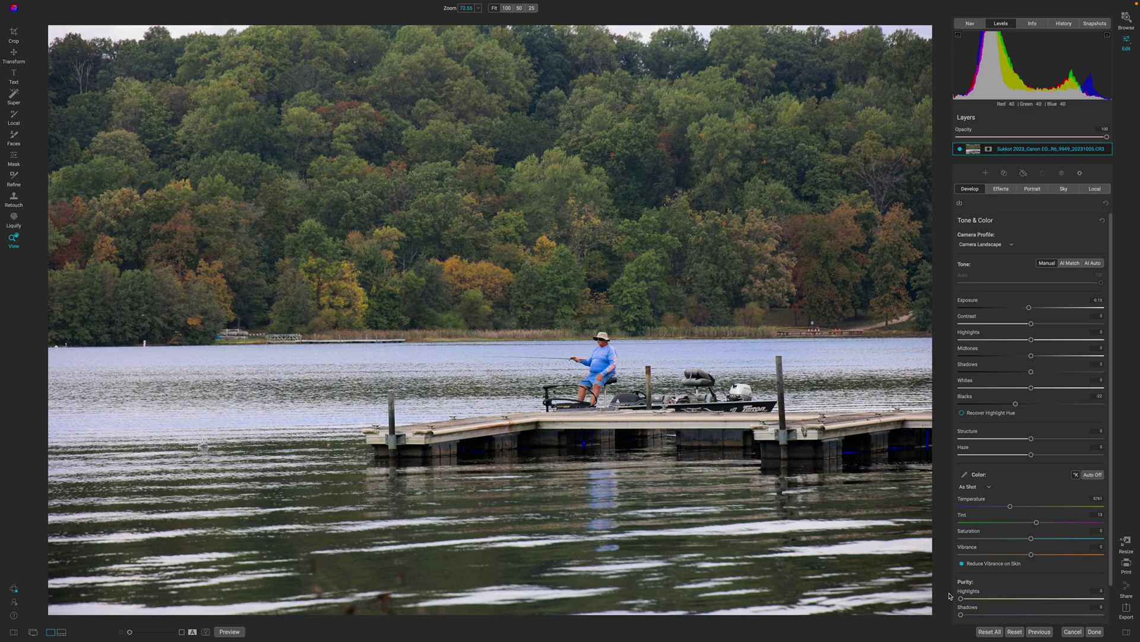
{"action": "left_click_drag", "start_coordinate": [1016, 404], "coordinate": [1011, 407]}
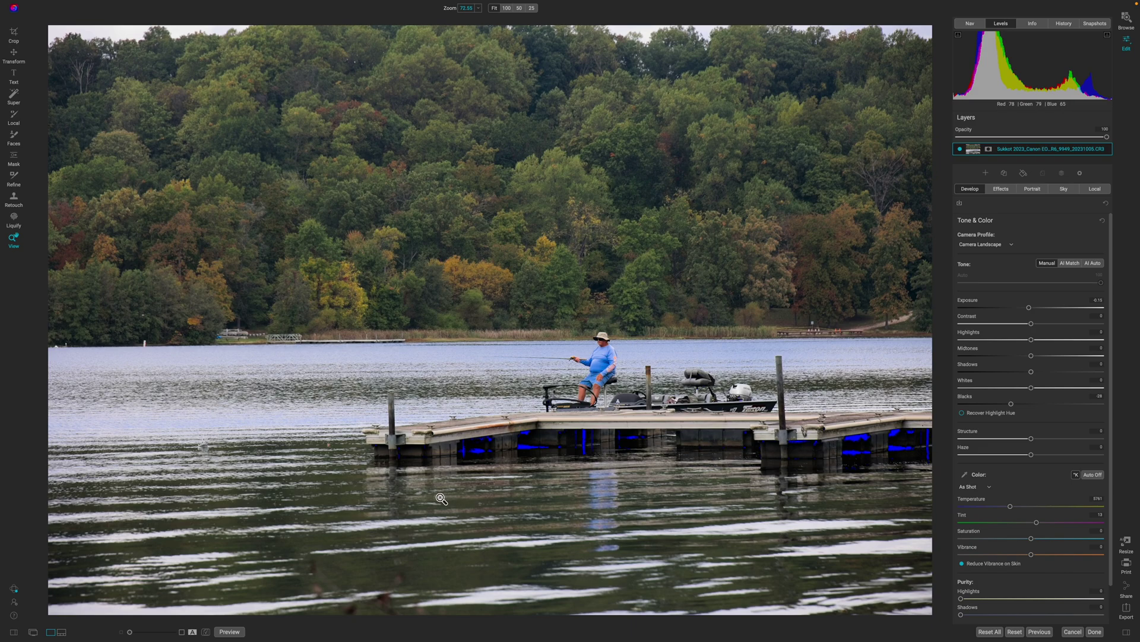
{"action": "key", "text": "j"}
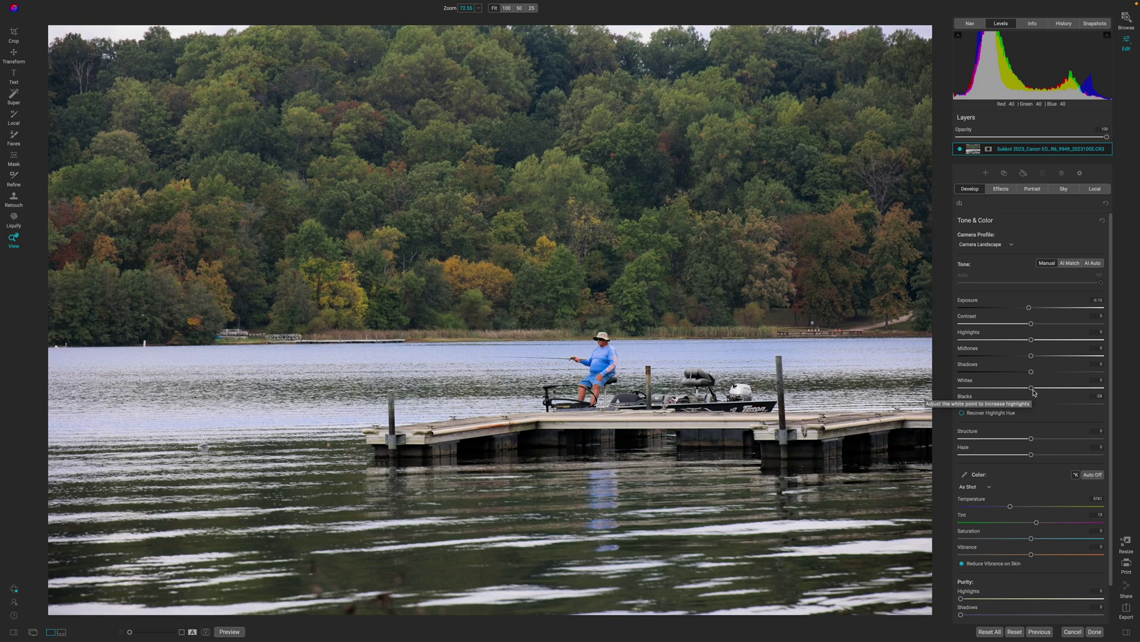
Step: Raise Whites slightly, then lower Midtones to about -13 and Shadows to about -12
{"action": "key", "text": "j"}
{"action": "left_click_drag", "start_coordinate": [1033, 390], "coordinate": [1035, 357]}
{"action": "left_click_drag", "start_coordinate": [1039, 358], "coordinate": [1023, 375]}
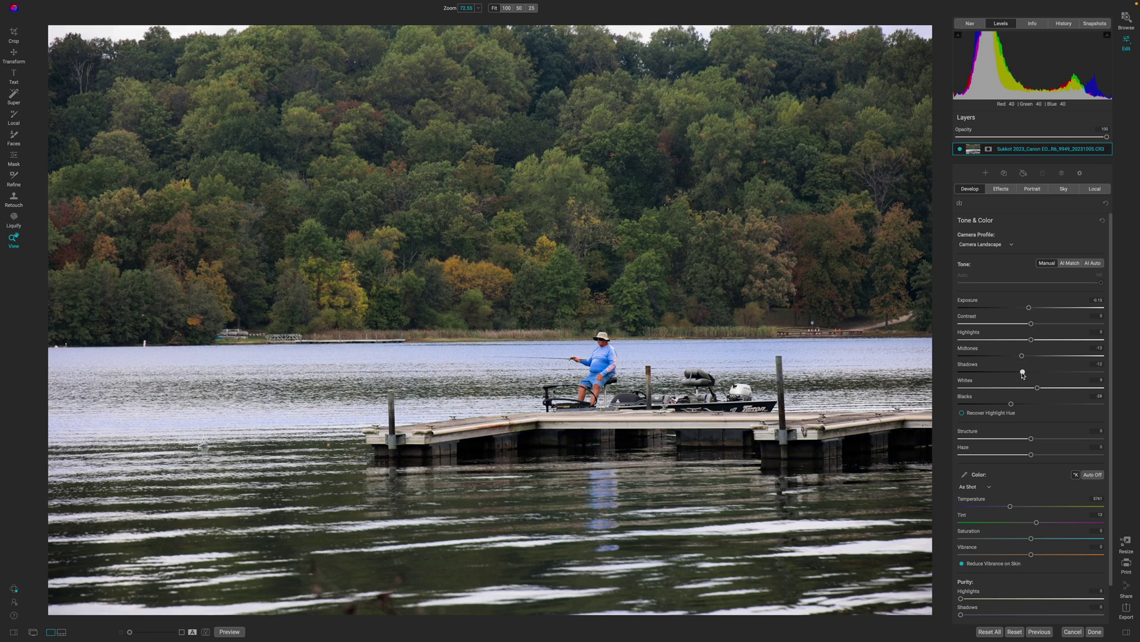
Step: Reduce Haze to about -29 and compare the developed photo with the original
{"action": "left_click_drag", "start_coordinate": [1033, 459], "coordinate": [1008, 461]}
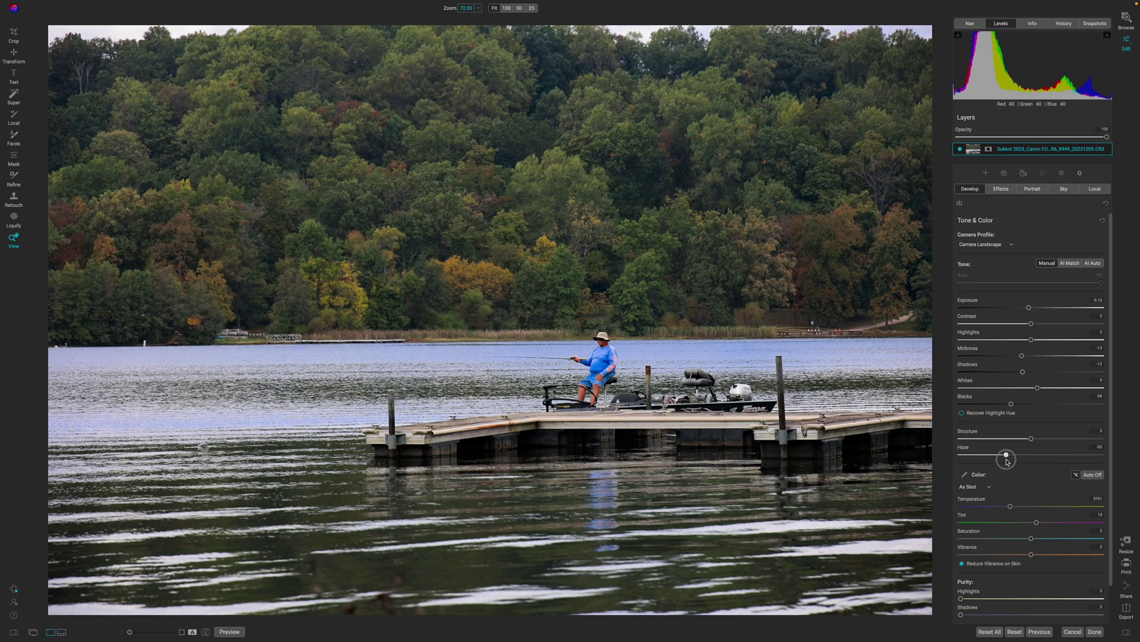
{"action": "left_click_drag", "start_coordinate": [1007, 461], "coordinate": [1011, 462]}
{"action": "key", "text": "backslash"}
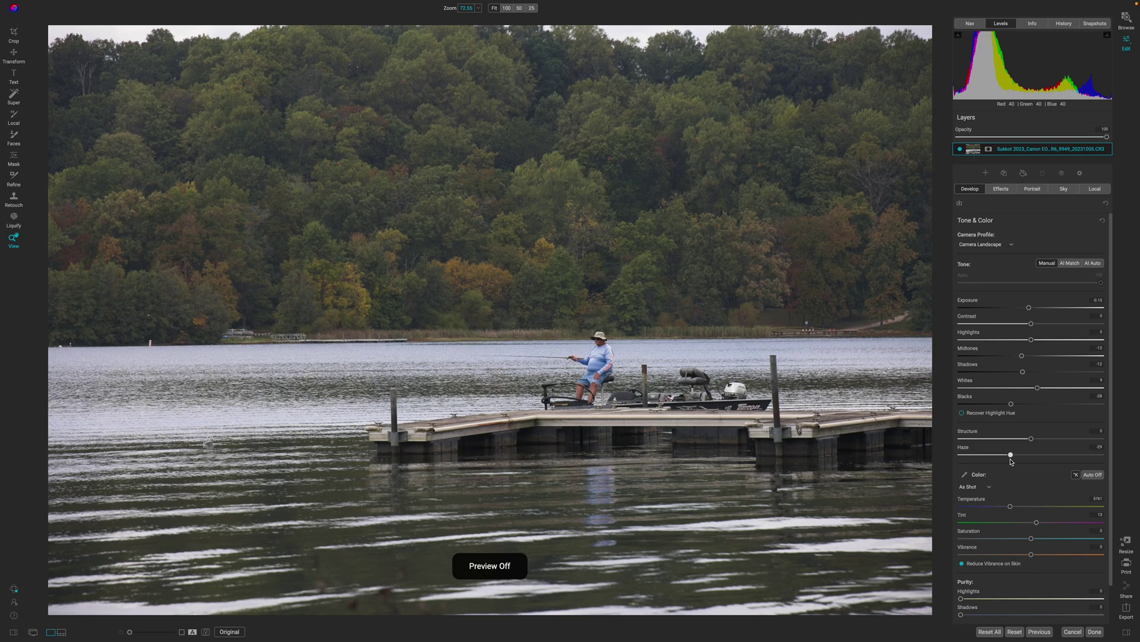
{"action": "key", "text": "backslash"}
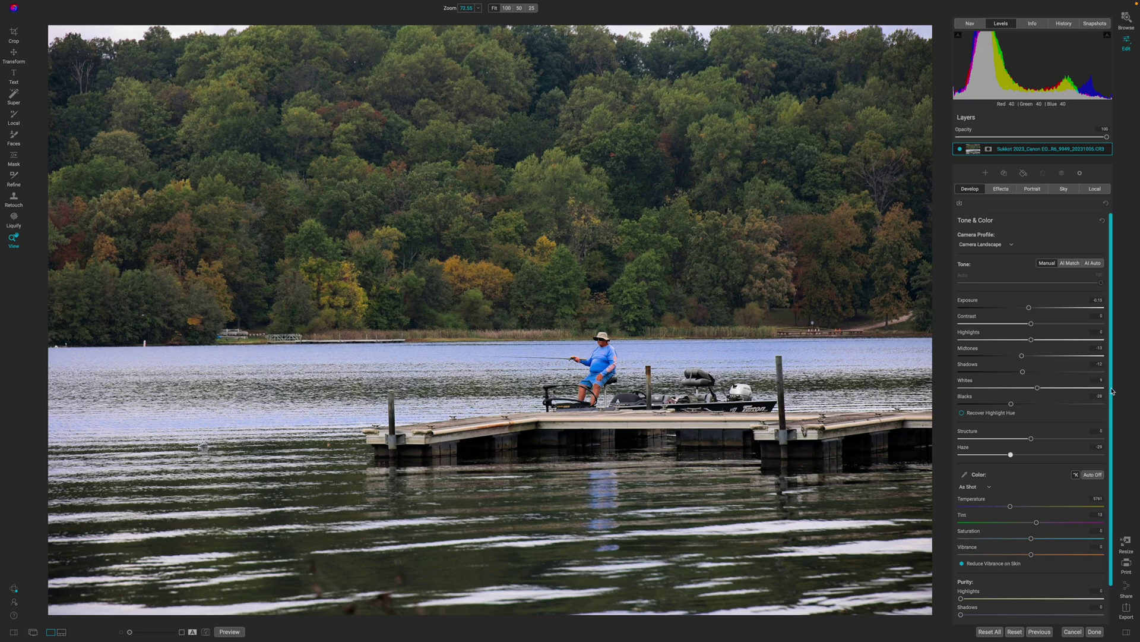
Step: Switch Lens Correction off and back on to compare its effect on the photo
{"action": "scroll", "coordinate": [1015, 523], "scroll_direction": "down", "scroll_amount": 2}
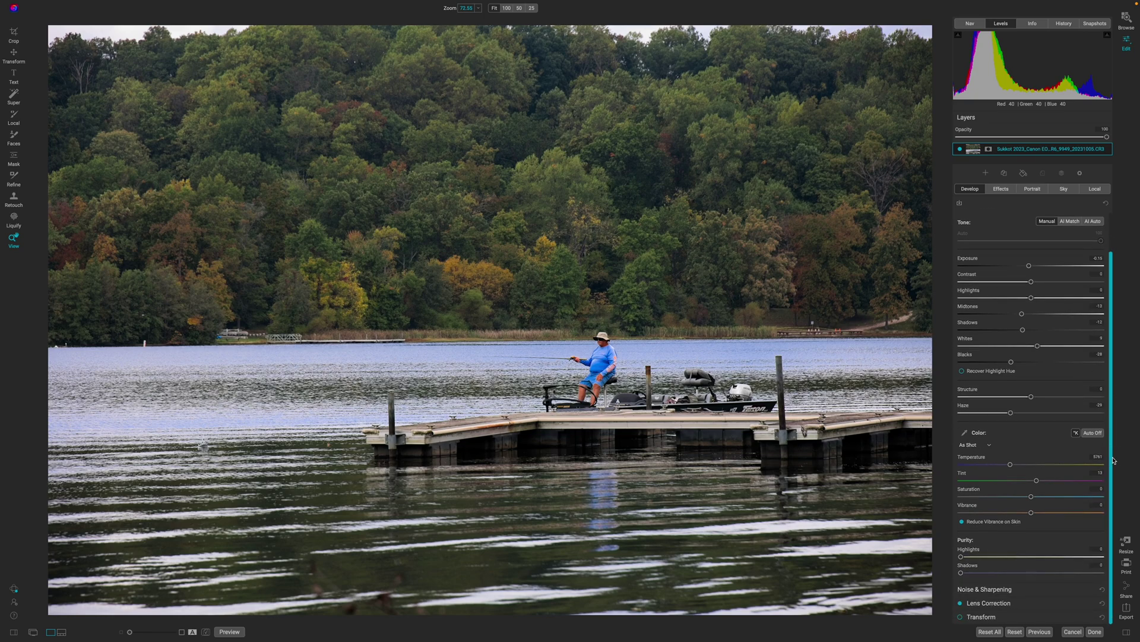
{"action": "left_click", "coordinate": [961, 604]}
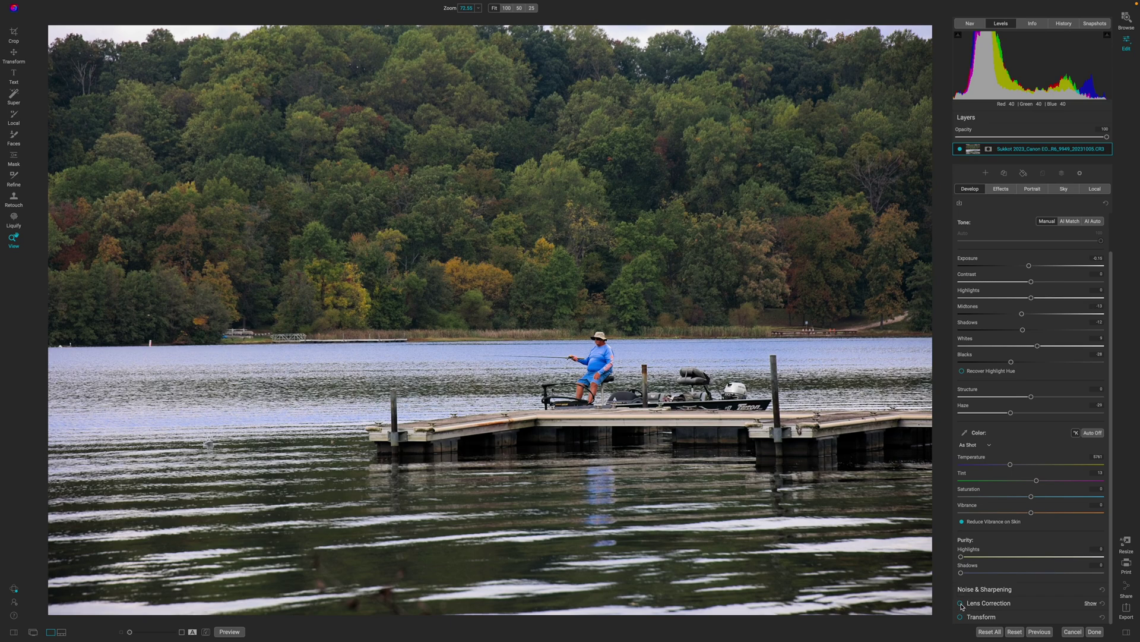
{"action": "left_click", "coordinate": [961, 604]}
{"action": "left_click", "coordinate": [961, 603]}
{"action": "left_click", "coordinate": [961, 603]}
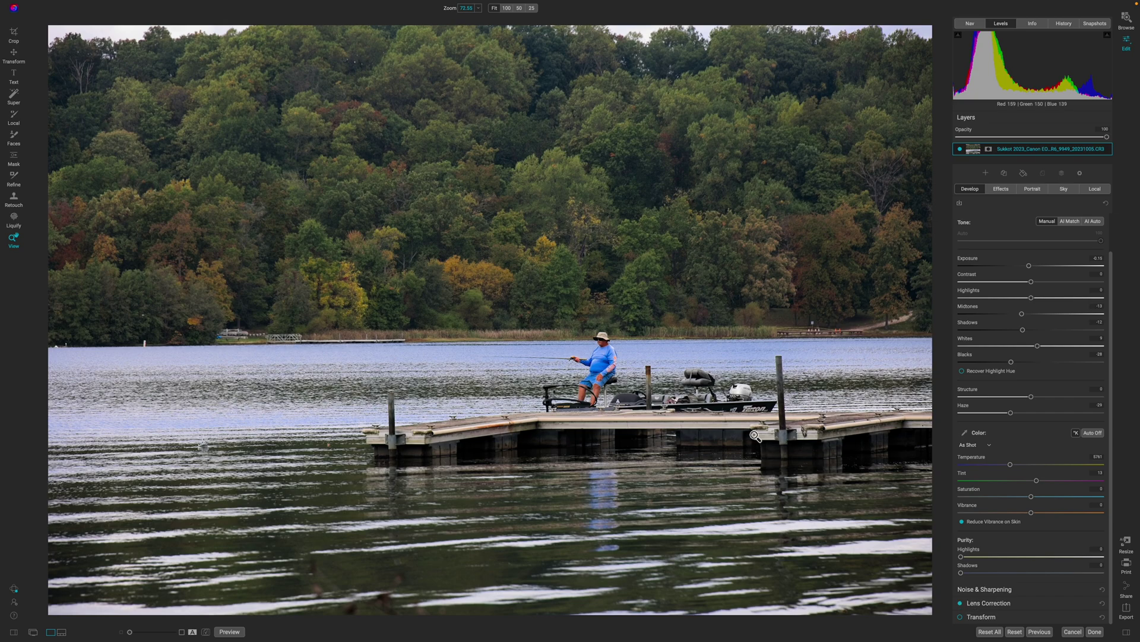
Step: Add a Color Enhancer effect filter and raise its overall Vibrance to about 28
{"action": "left_click", "coordinate": [1005, 190]}
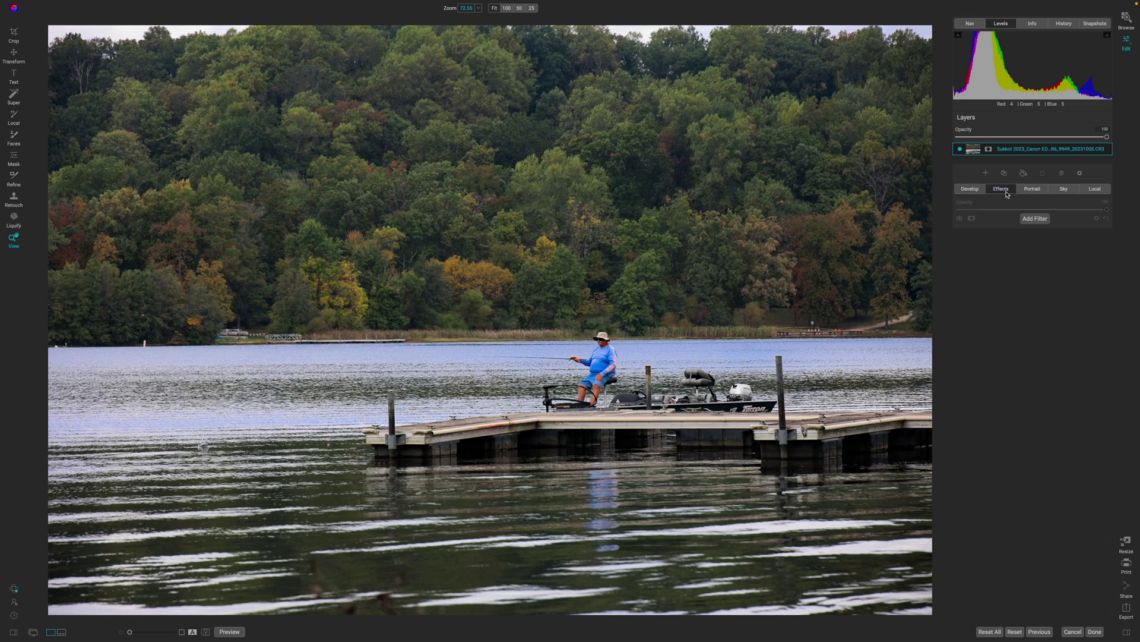
{"action": "left_click", "coordinate": [1035, 218]}
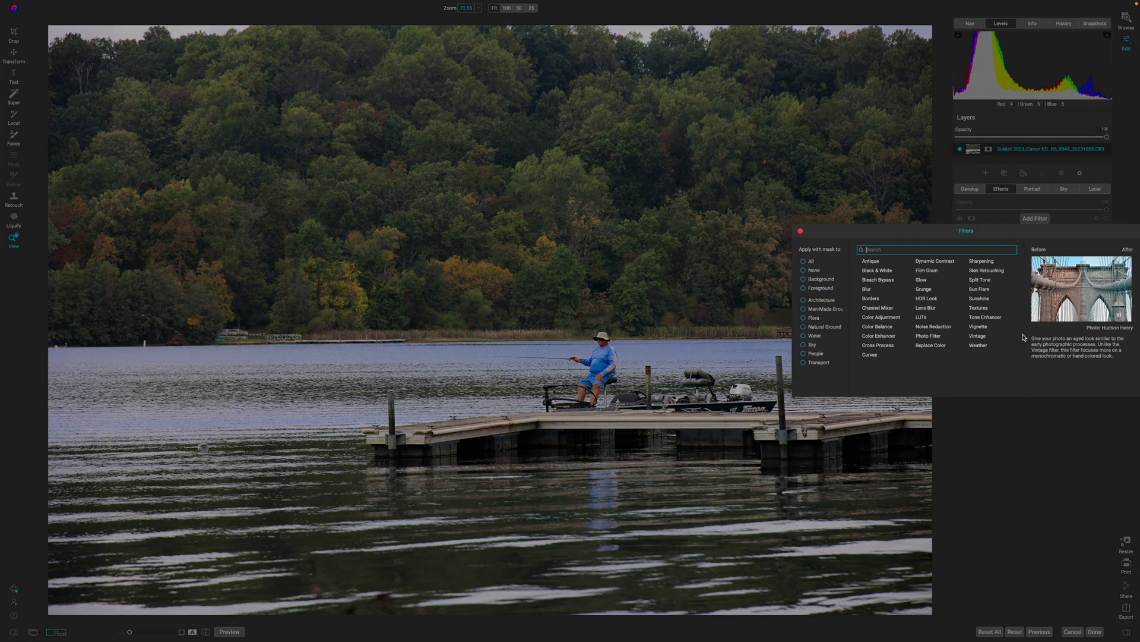
{"action": "left_click", "coordinate": [879, 336]}
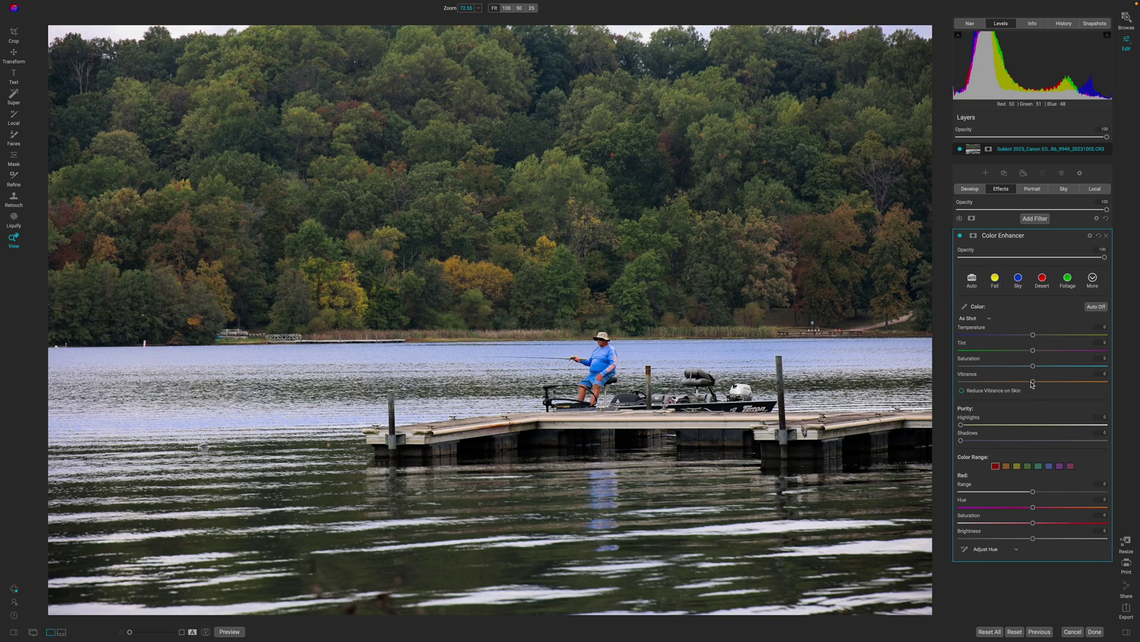
{"action": "left_click_drag", "start_coordinate": [1033, 382], "coordinate": [1071, 381]}
Step: Paint the fisherman out of the Color Enhancer filter using the People region of Mask AI
{"action": "left_click", "coordinate": [973, 236]}
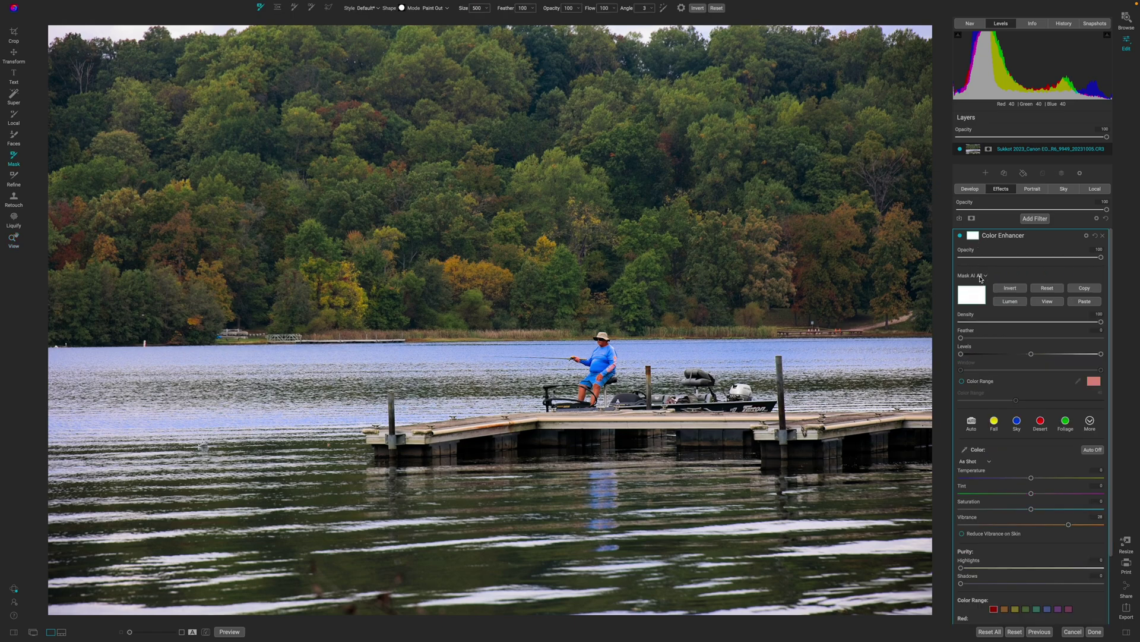
{"action": "left_click", "coordinate": [981, 277]}
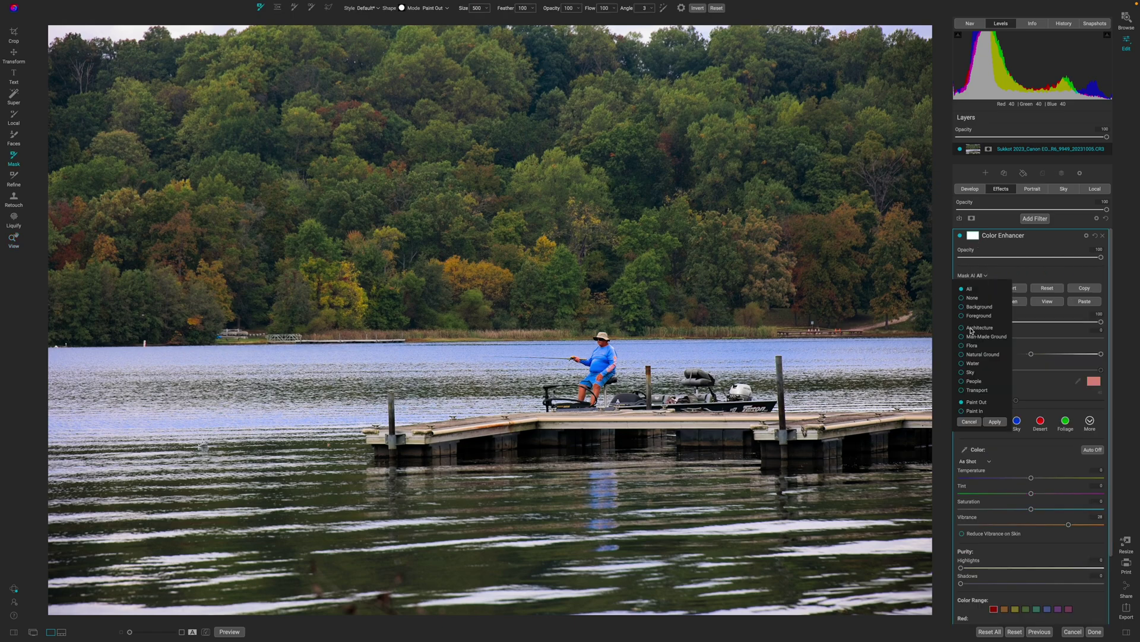
{"action": "left_click", "coordinate": [974, 382]}
{"action": "left_click", "coordinate": [995, 421]}
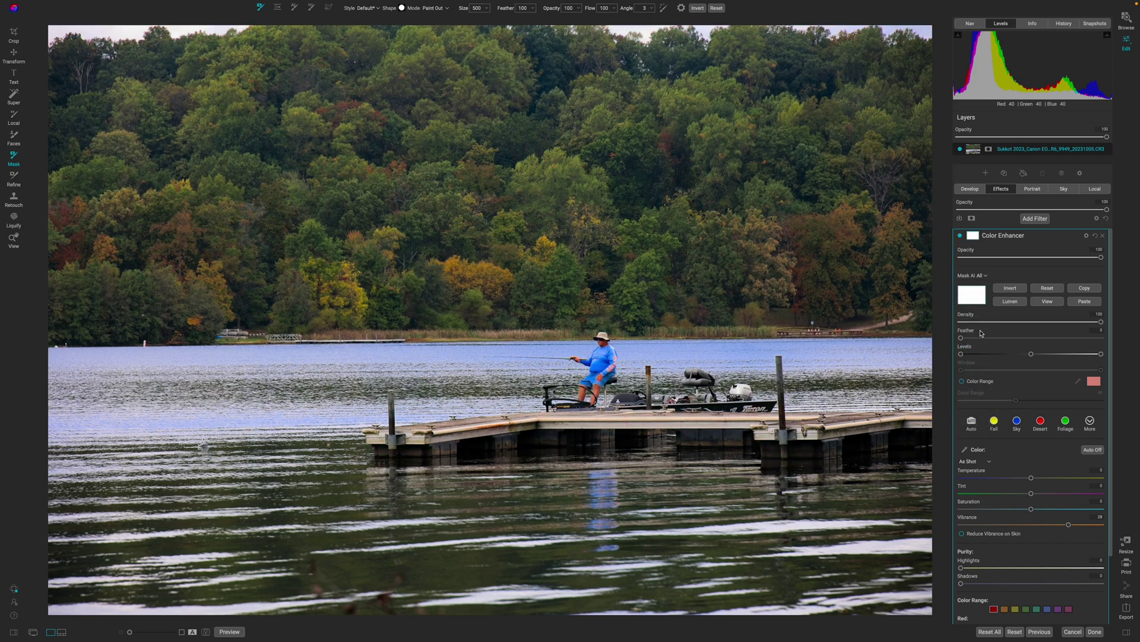
{"action": "left_click", "coordinate": [980, 275]}
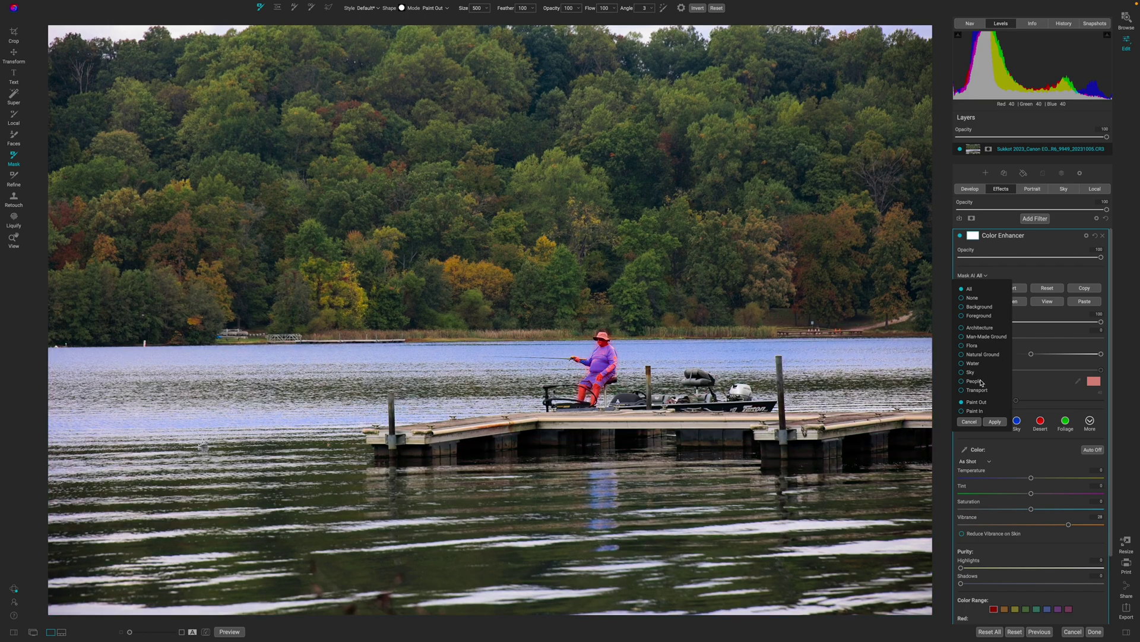
{"action": "left_click", "coordinate": [995, 422]}
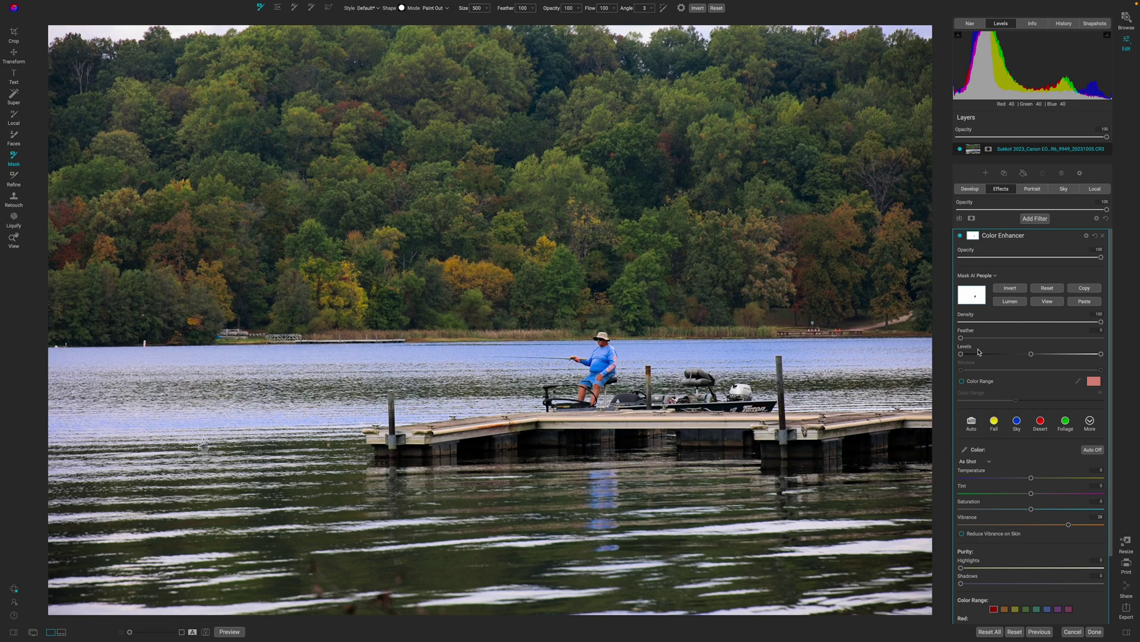
Step: Compare the Color Enhancer on and off, and feather its people mask by about 23 while viewing the mask
{"action": "left_click", "coordinate": [961, 237]}
{"action": "left_click", "coordinate": [960, 237]}
{"action": "key", "text": "ctrl+m"}
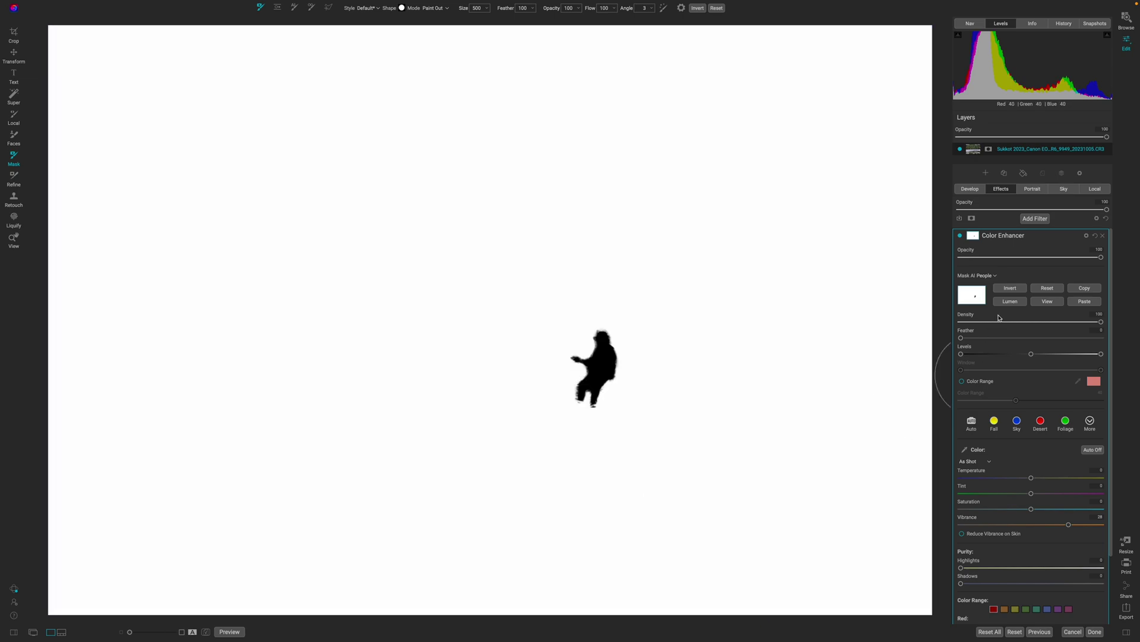
{"action": "left_click_drag", "start_coordinate": [961, 338], "coordinate": [993, 339]}
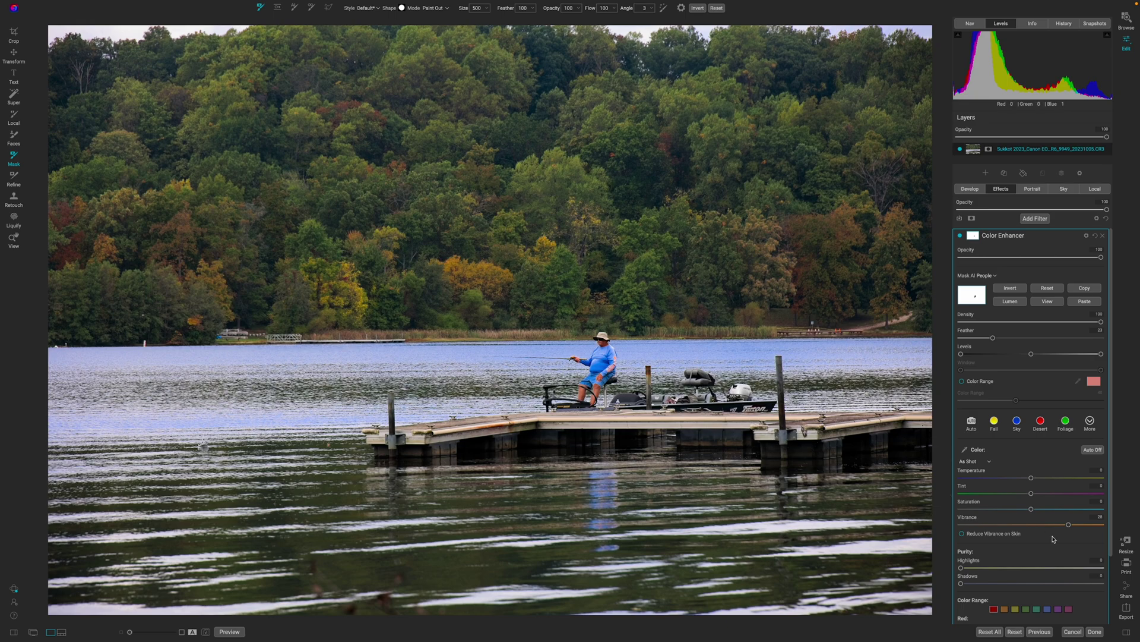
Step: Boost the saturation of the yellow foliage, shift the yellow Hue toward orange, and widen the yellow Range to about 17
{"action": "scroll", "coordinate": [1048, 552], "scroll_direction": "down", "scroll_amount": 3}
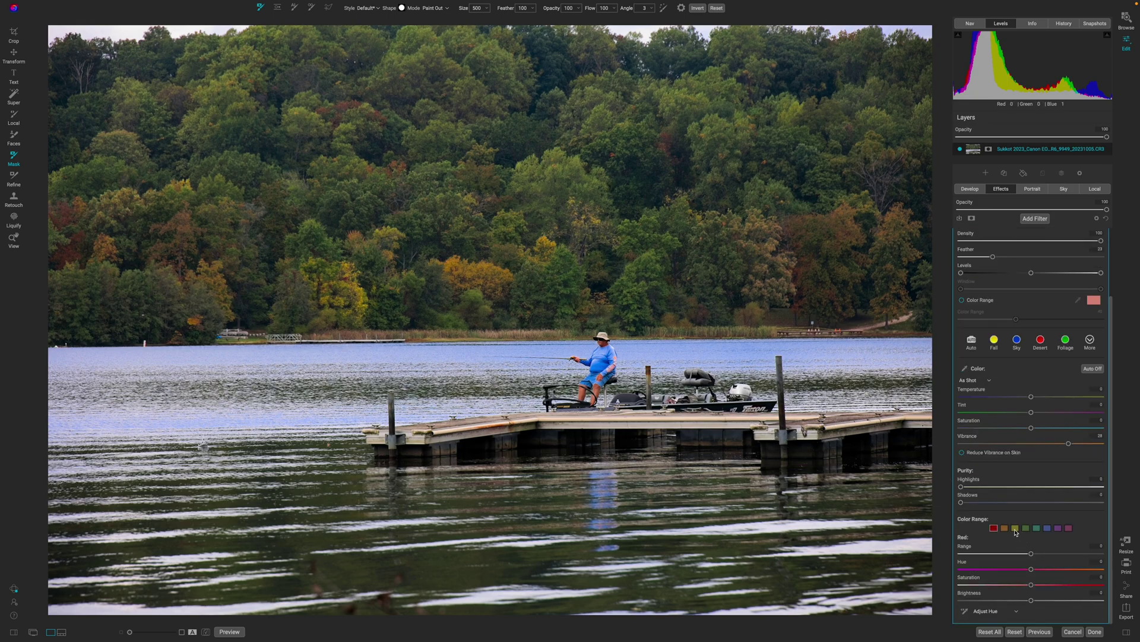
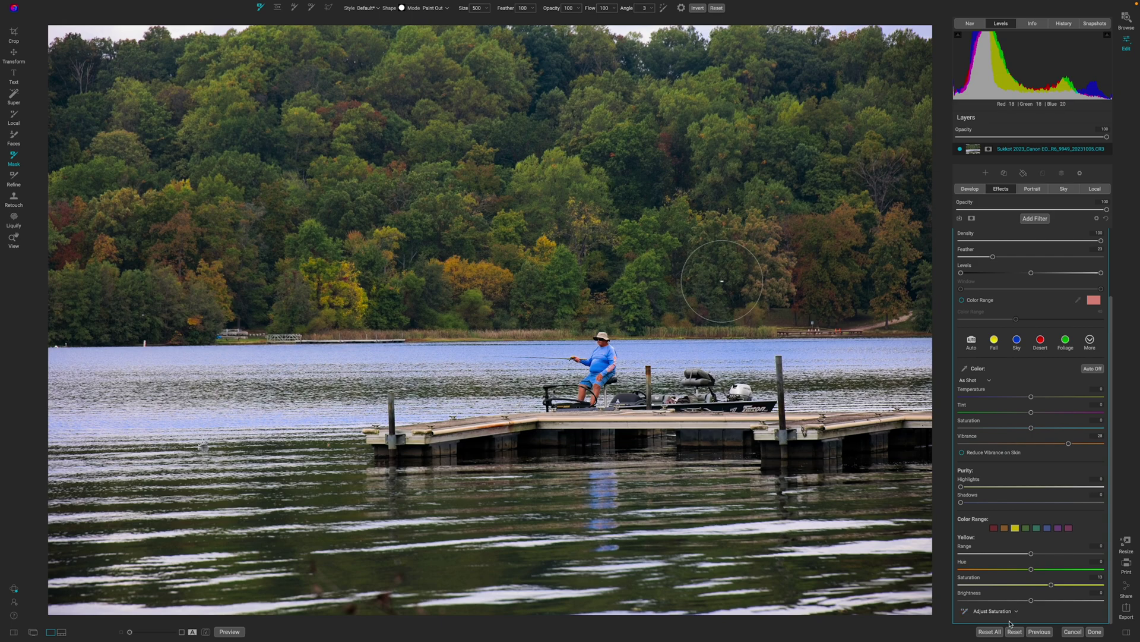
{"action": "left_click", "coordinate": [966, 613]}
{"action": "left_click_drag", "start_coordinate": [694, 283], "coordinate": [703, 284]}
{"action": "left_click_drag", "start_coordinate": [1040, 571], "coordinate": [1057, 554]}
{"action": "left_click_drag", "start_coordinate": [1035, 602], "coordinate": [1075, 600]}
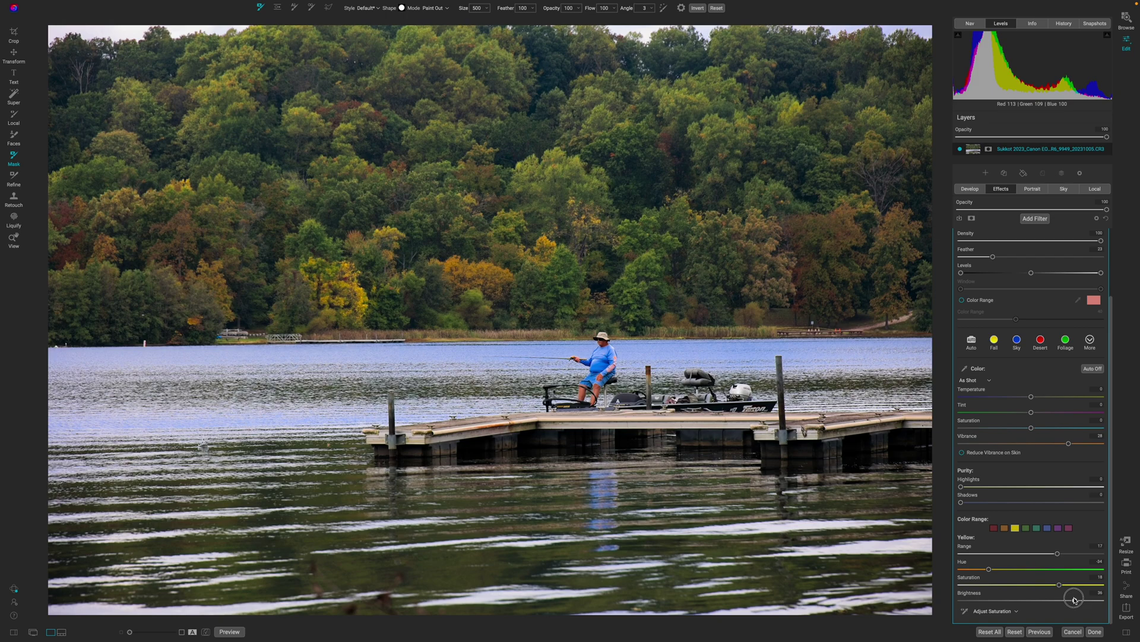
{"action": "left_click_drag", "start_coordinate": [1075, 600], "coordinate": [1029, 602]}
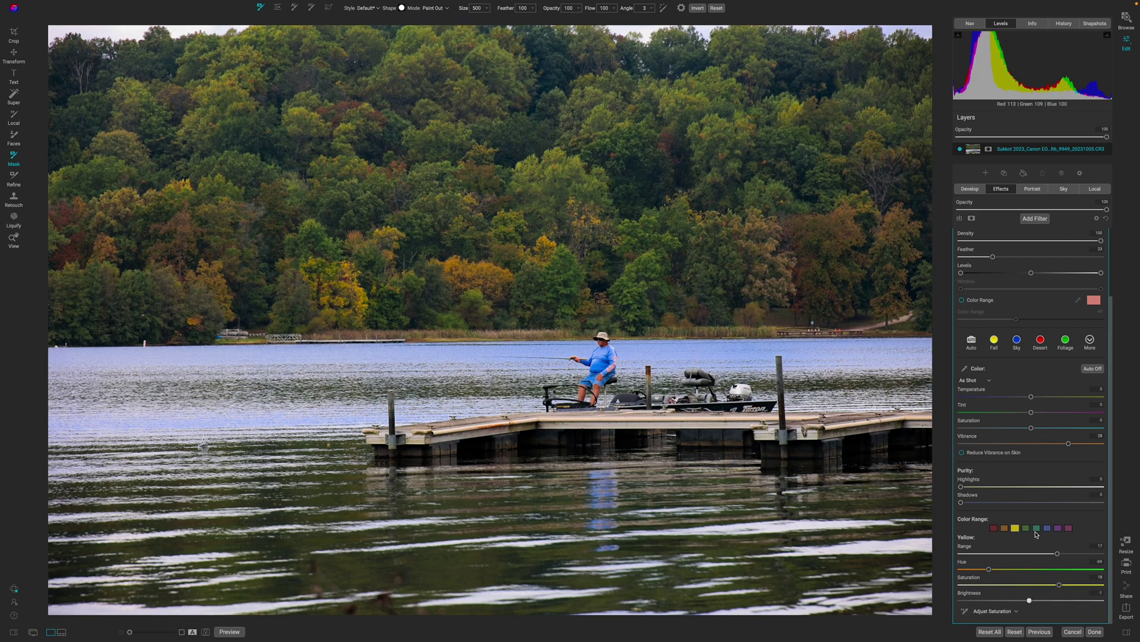
Step: Raise the green Saturation to about 44, widen the green Range, and slightly darken the green Brightness
{"action": "left_click", "coordinate": [1027, 528]}
{"action": "left_click_drag", "start_coordinate": [1032, 585], "coordinate": [1081, 585]}
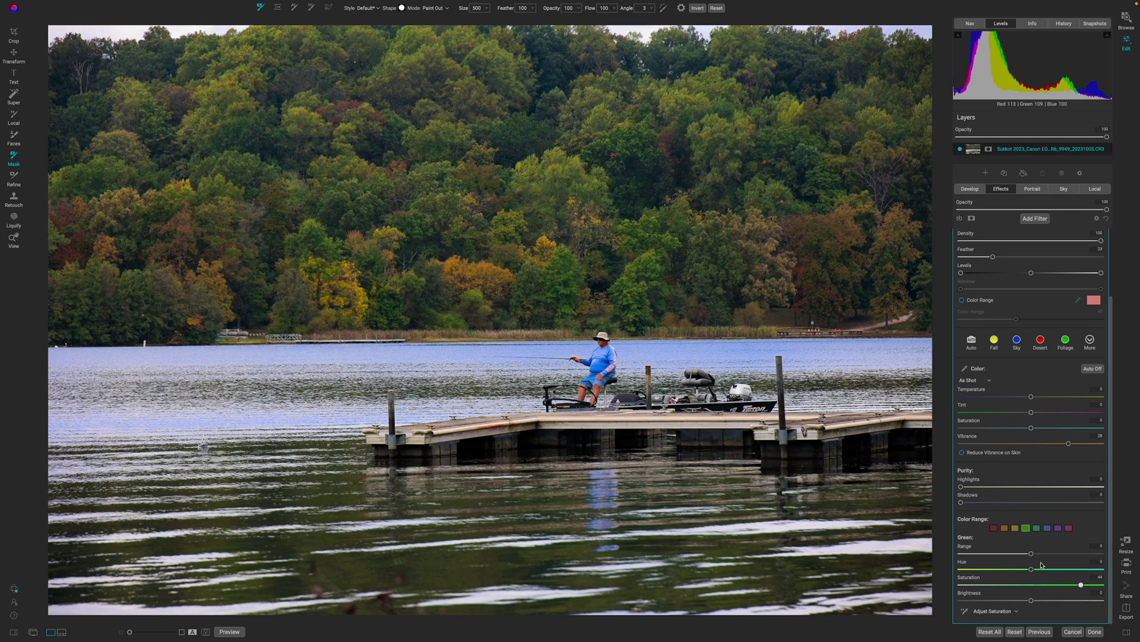
{"action": "left_click_drag", "start_coordinate": [1032, 555], "coordinate": [1082, 564]}
{"action": "left_click_drag", "start_coordinate": [1031, 601], "coordinate": [1008, 607]}
Step: Raise the orange Saturation to about 36, widen its Range, shift its Hue toward yellow, and brighten the orange foliage
{"action": "left_click", "coordinate": [1004, 528]}
{"action": "left_click", "coordinate": [1037, 586]}
{"action": "left_click_drag", "start_coordinate": [1038, 587], "coordinate": [1077, 557]}
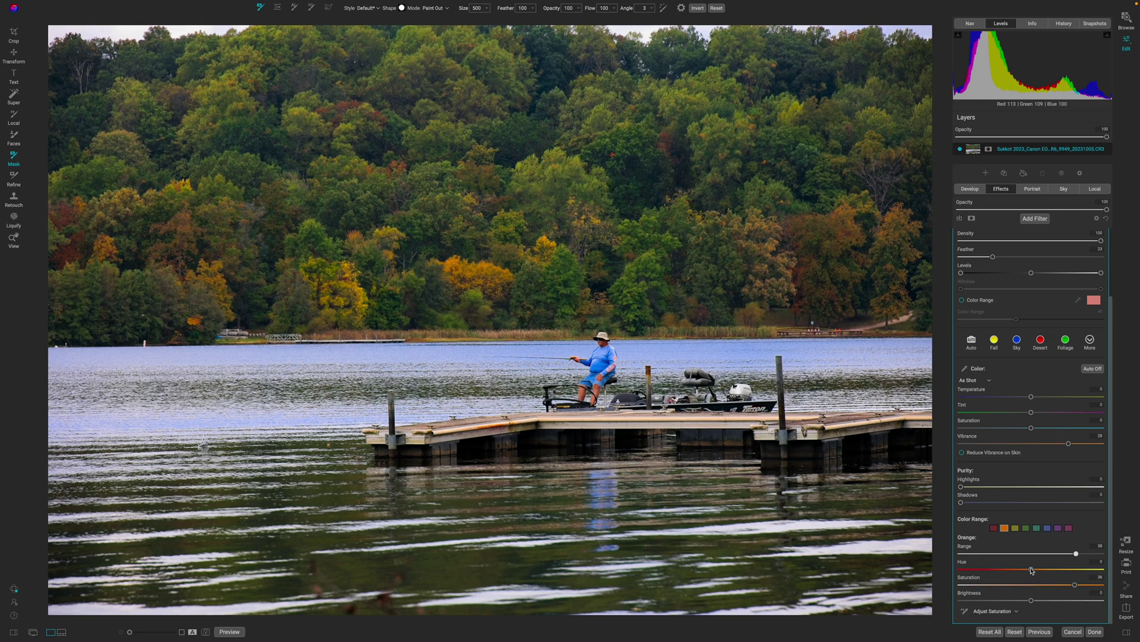
{"action": "left_click_drag", "start_coordinate": [1033, 572], "coordinate": [1068, 600]}
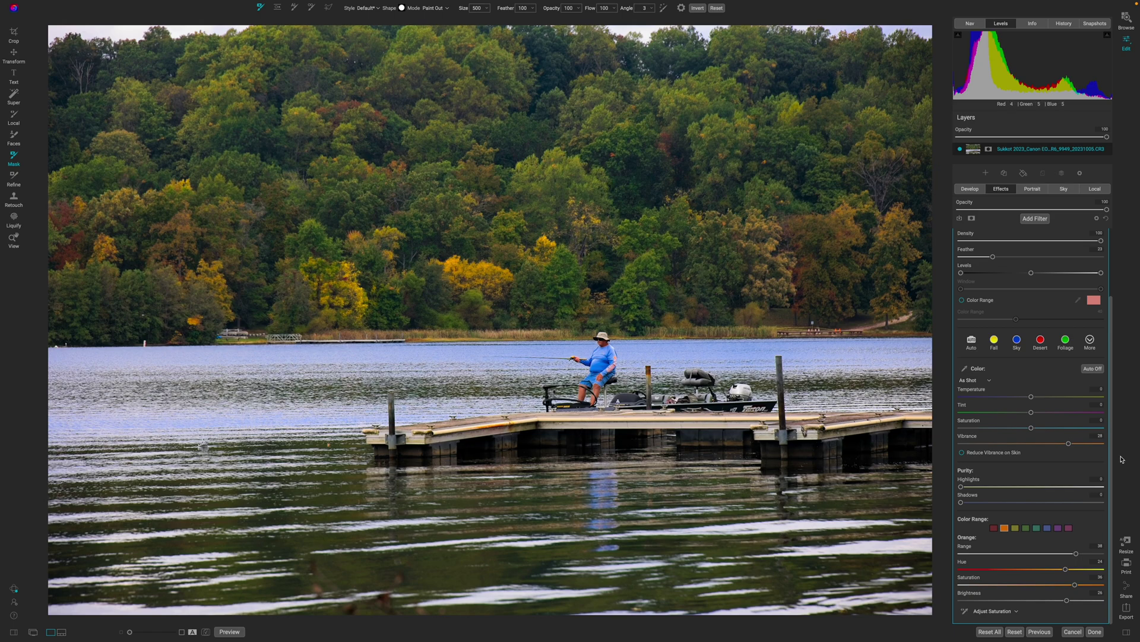
Step: Limit the Color Enhancer to the trees with a Linear Bottom gradient placed at the far shoreline, and check the mask view
{"action": "left_click_drag", "start_coordinate": [1111, 461], "coordinate": [1109, 324]}
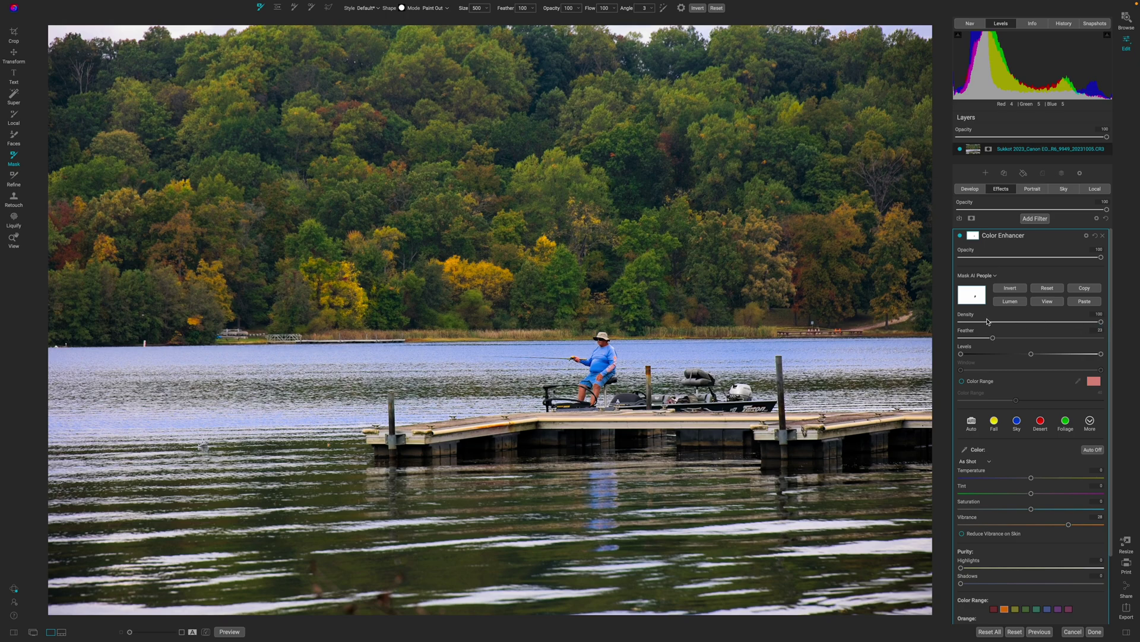
{"action": "key", "text": "m"}
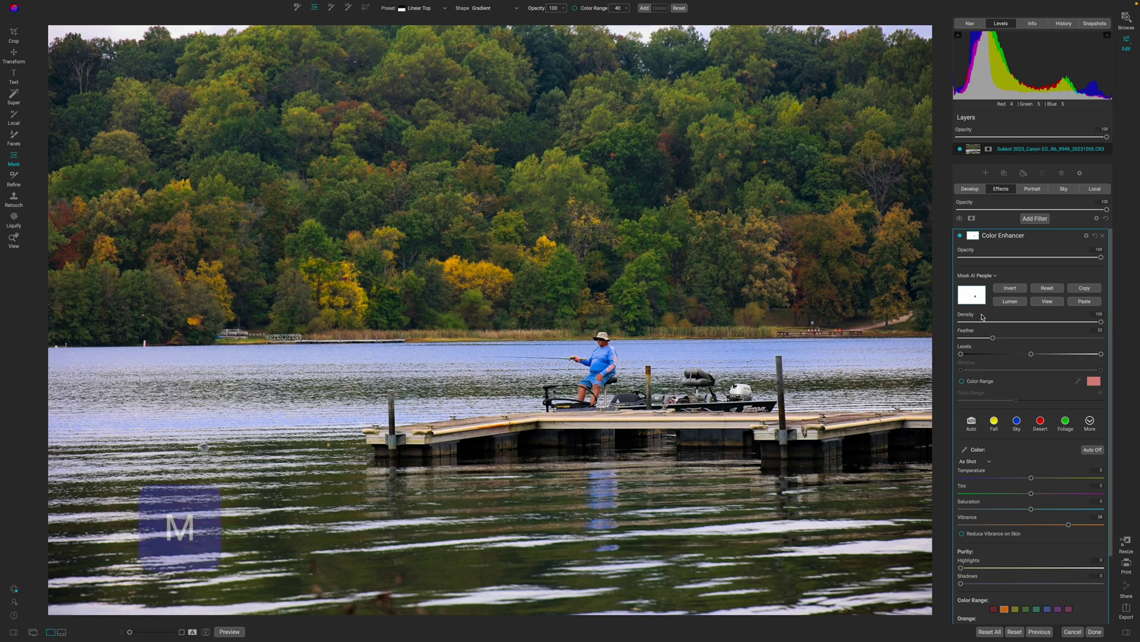
{"action": "left_click", "coordinate": [423, 9]}
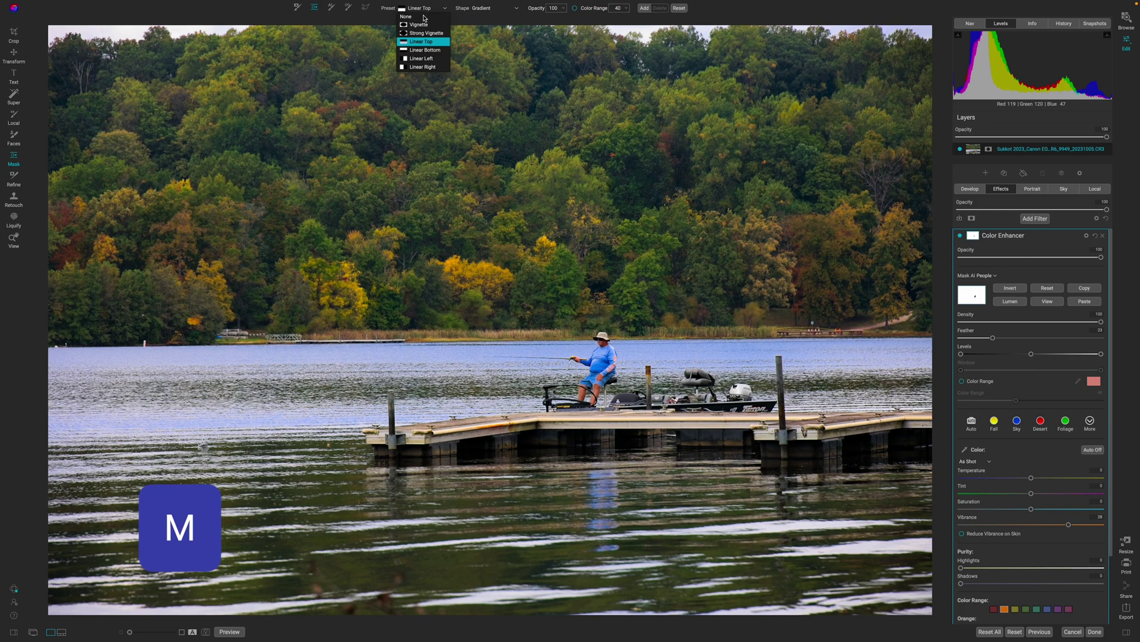
{"action": "left_click", "coordinate": [426, 50]}
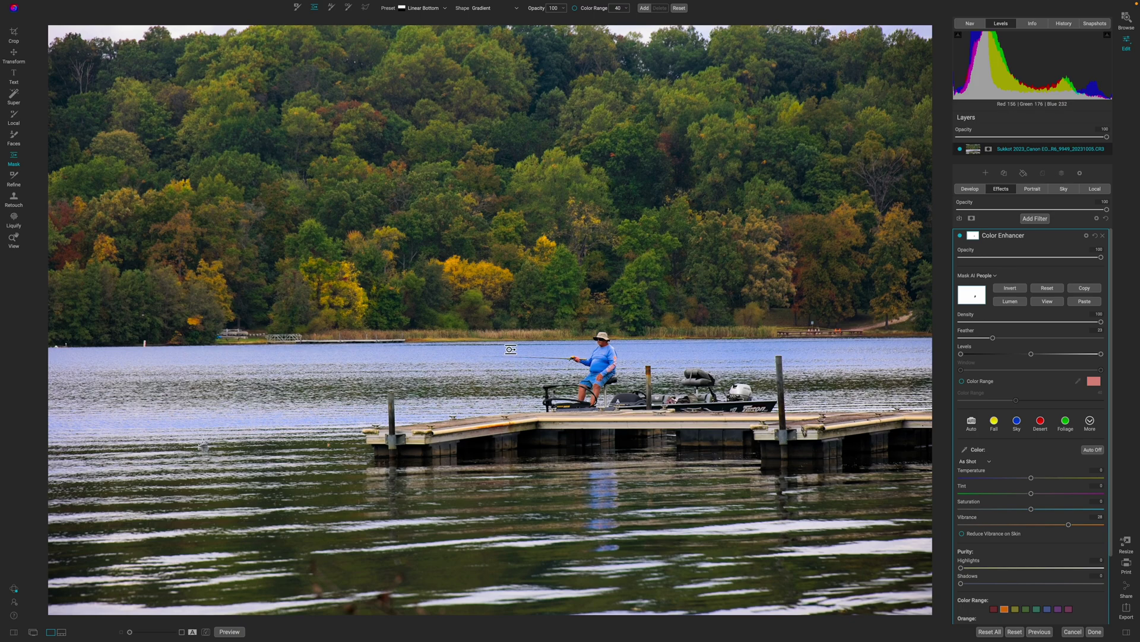
{"action": "left_click", "coordinate": [510, 346]}
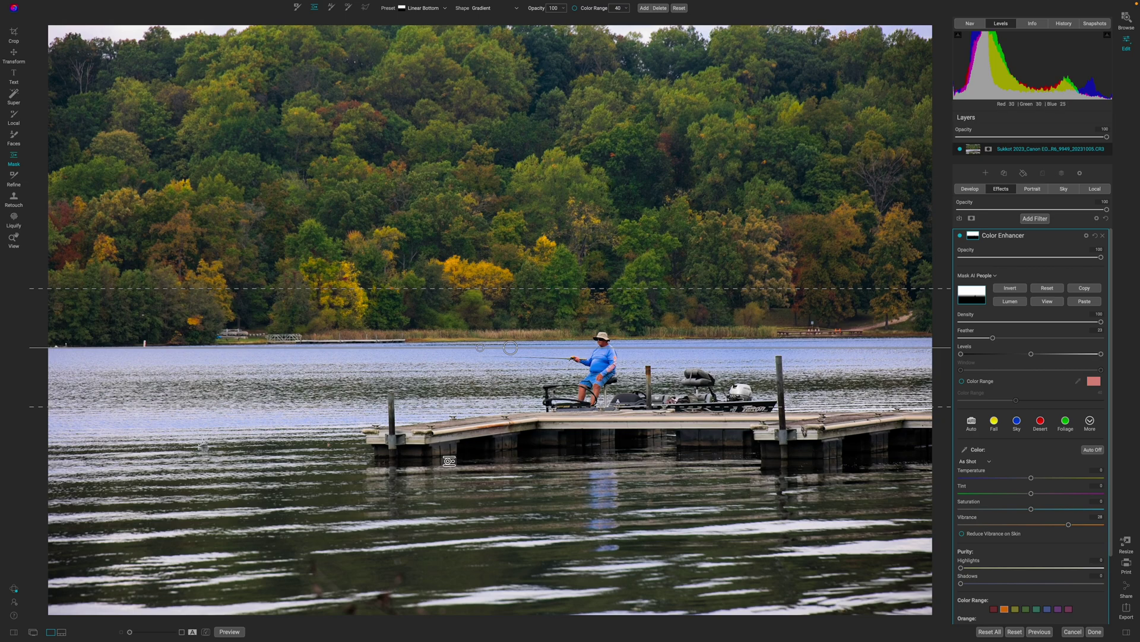
{"action": "key", "text": "ctrl+m"}
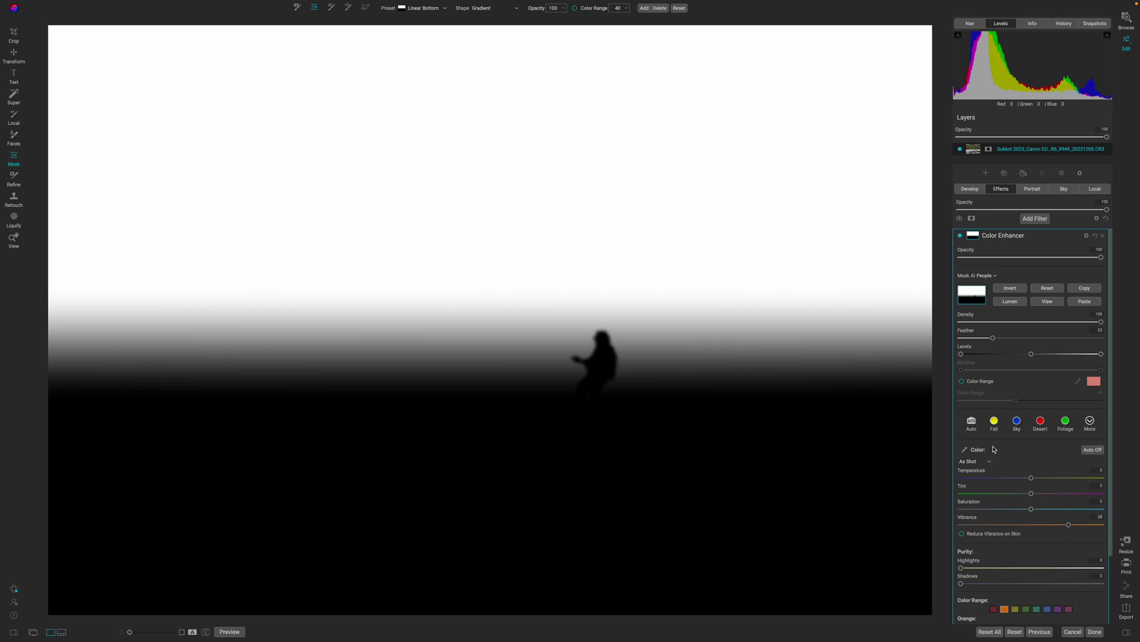
{"action": "key", "text": "ctrl+m"}
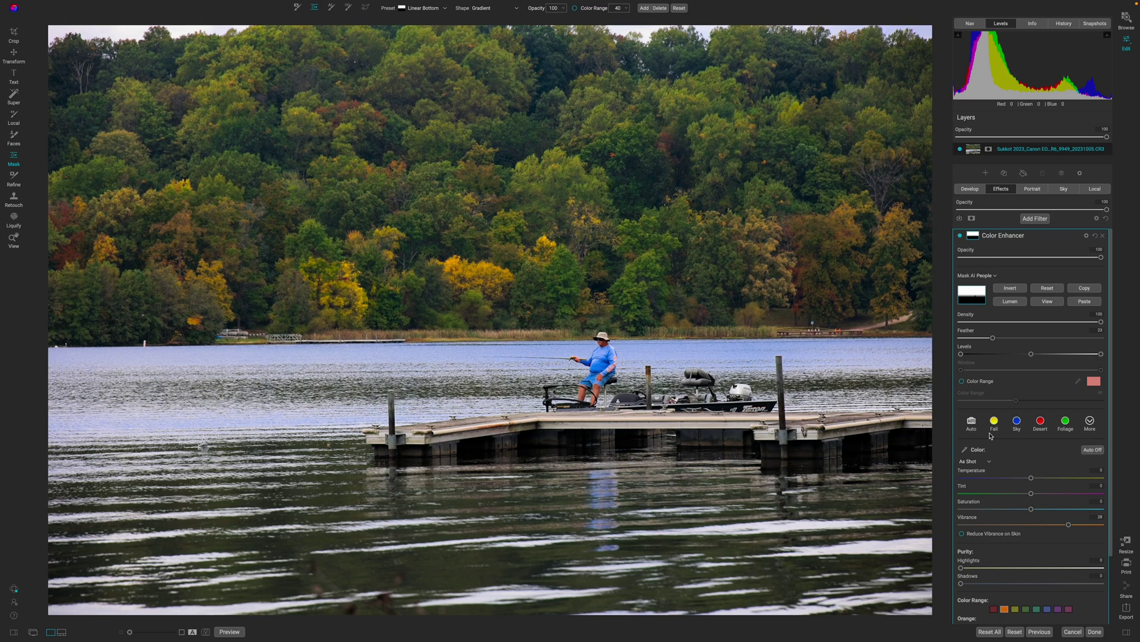
Step: Compare the photo with the masked Color Enhancer filter on and off
{"action": "left_click", "coordinate": [959, 236]}
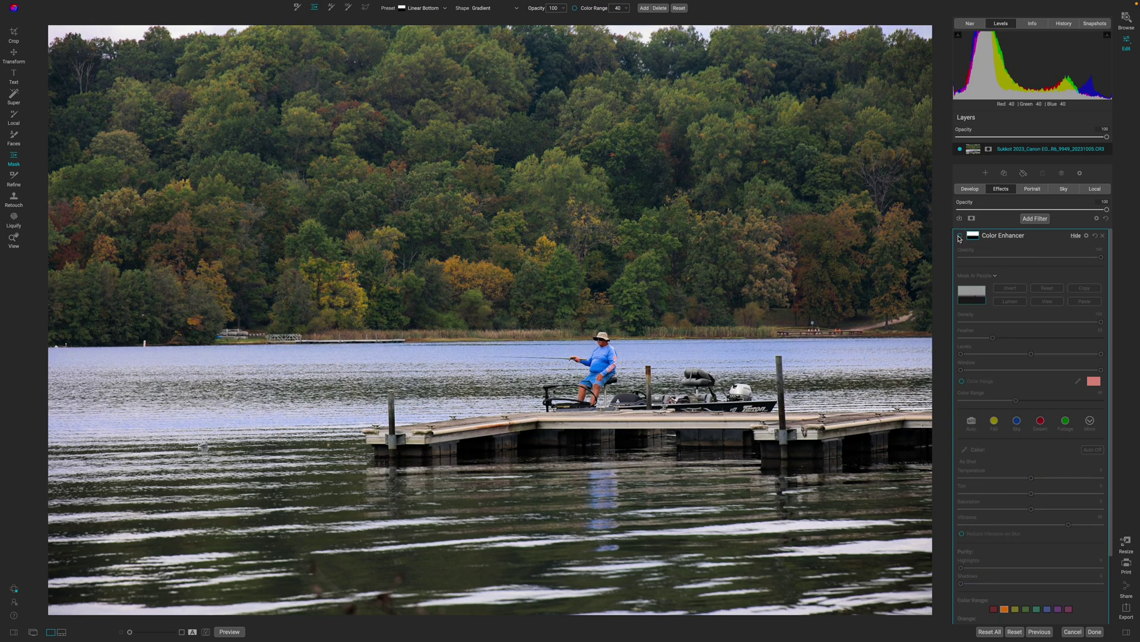
{"action": "left_click", "coordinate": [959, 237]}
{"action": "left_click", "coordinate": [959, 236]}
{"action": "left_click", "coordinate": [960, 237]}
{"action": "left_click", "coordinate": [960, 236]}
{"action": "left_click", "coordinate": [959, 236]}
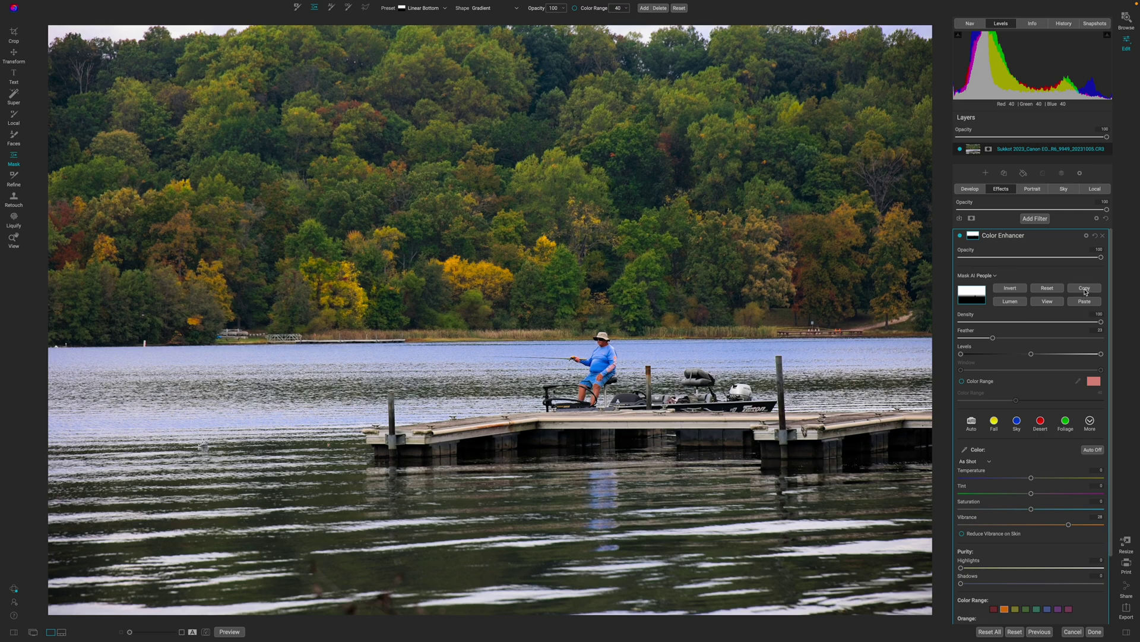
Step: Rename the Color Enhancer filter as "Tree - Color Adjustmnet"
{"action": "double_click", "coordinate": [1002, 236]}
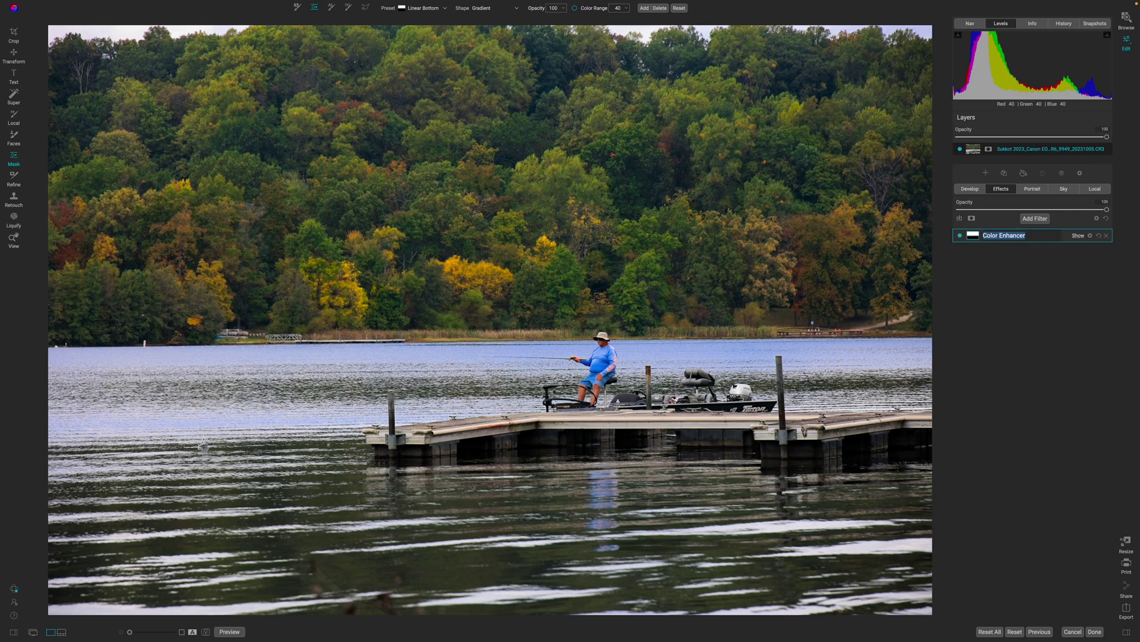
{"action": "type", "text": "Trees"}
{"action": "key", "text": "Return"}
{"action": "double_click", "coordinate": [995, 237]}
{"action": "type", "text": "- Color Adjustmnet"}
{"action": "key", "text": "Return"}
Step: Add a Dynamic Contrast filter and paste the copied tree mask into it
{"action": "left_click", "coordinate": [1034, 218]}
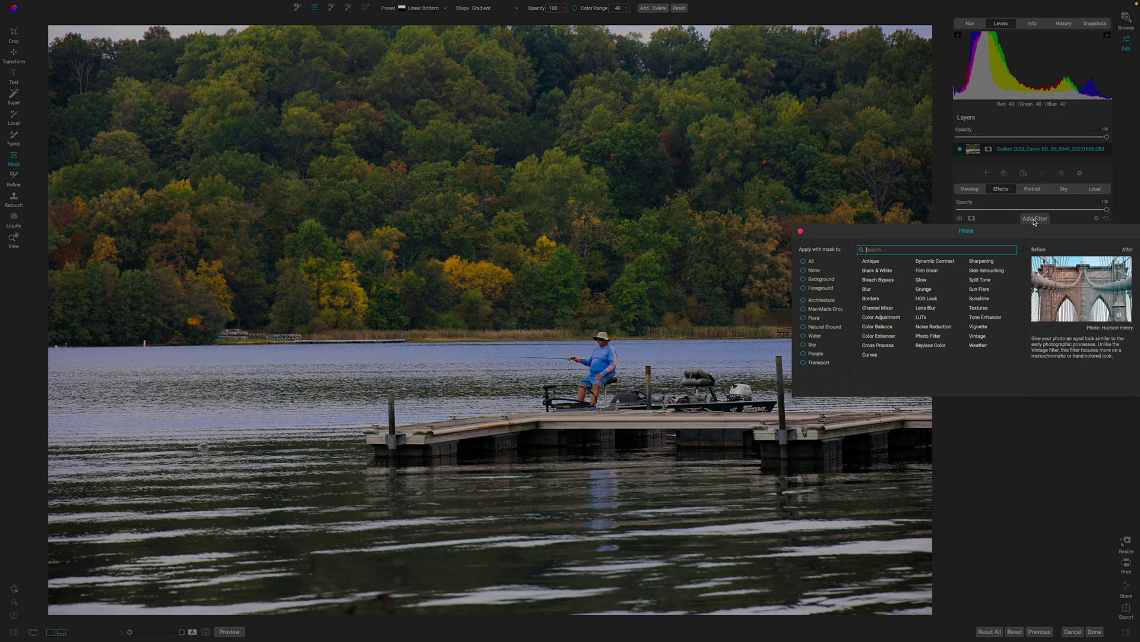
{"action": "left_click", "coordinate": [936, 262]}
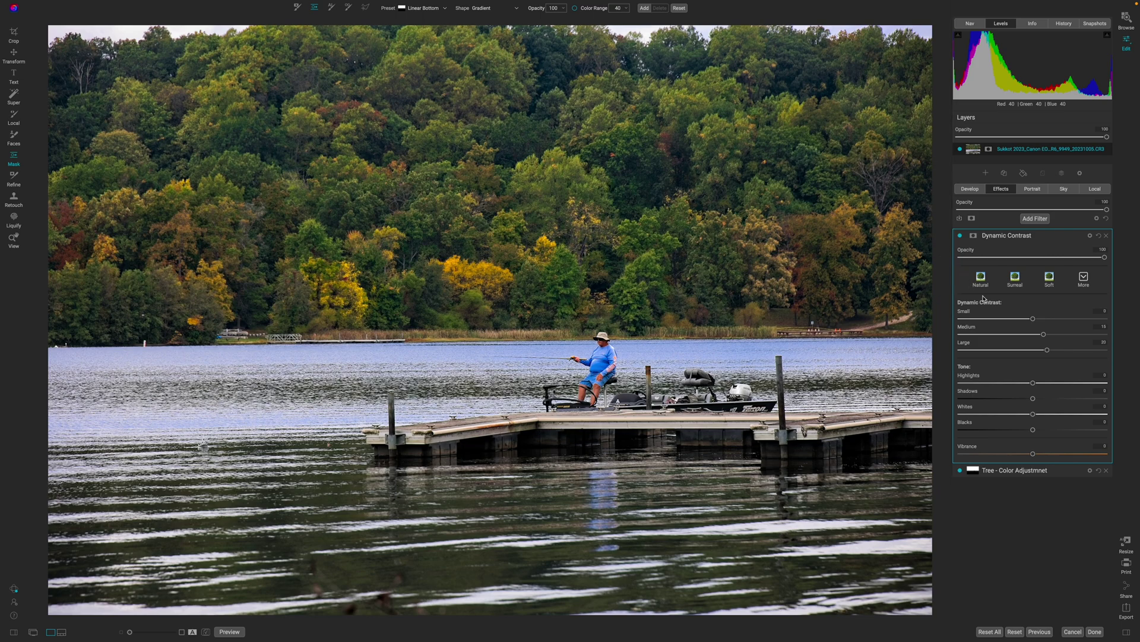
{"action": "left_click", "coordinate": [974, 237]}
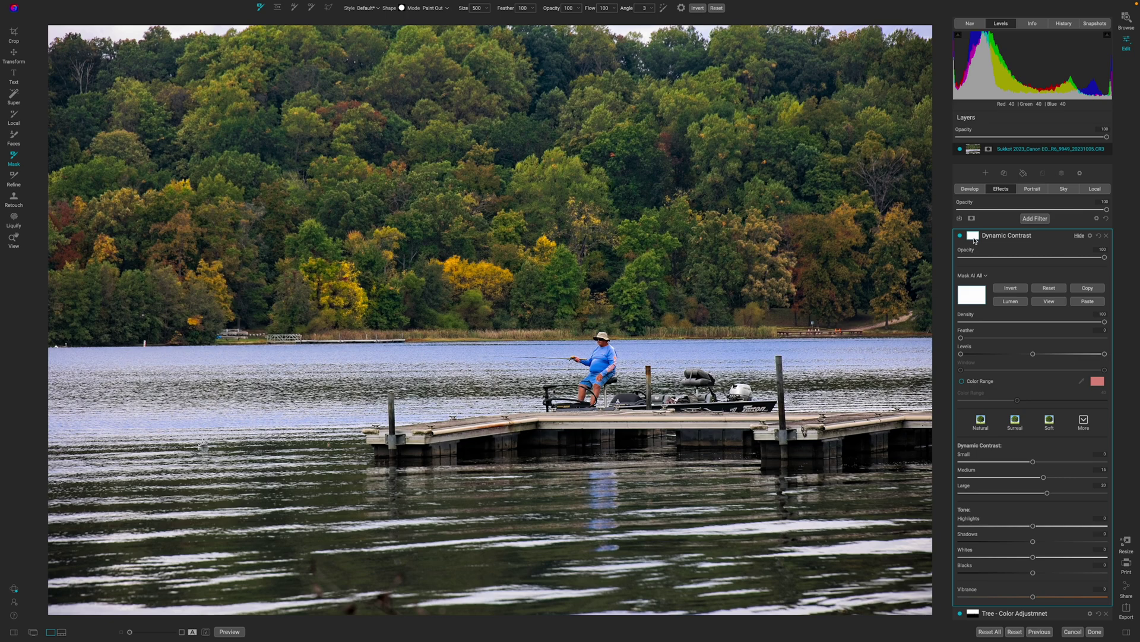
{"action": "left_click", "coordinate": [1088, 302]}
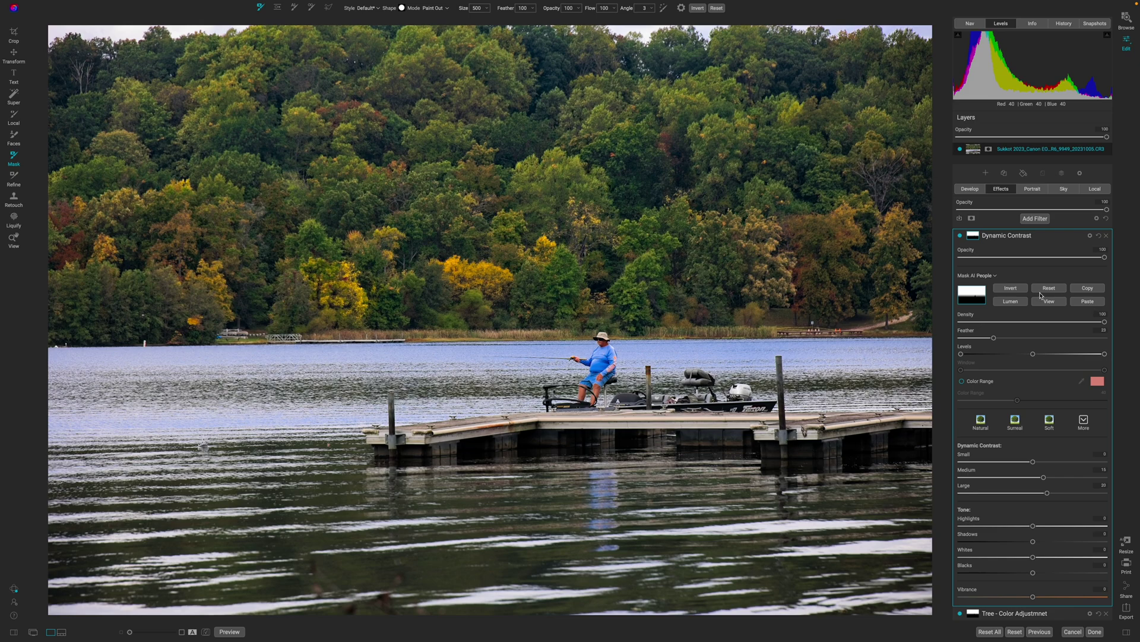
Step: Compare the trees with the masked Dynamic Contrast filter on and off
{"action": "left_click", "coordinate": [960, 236]}
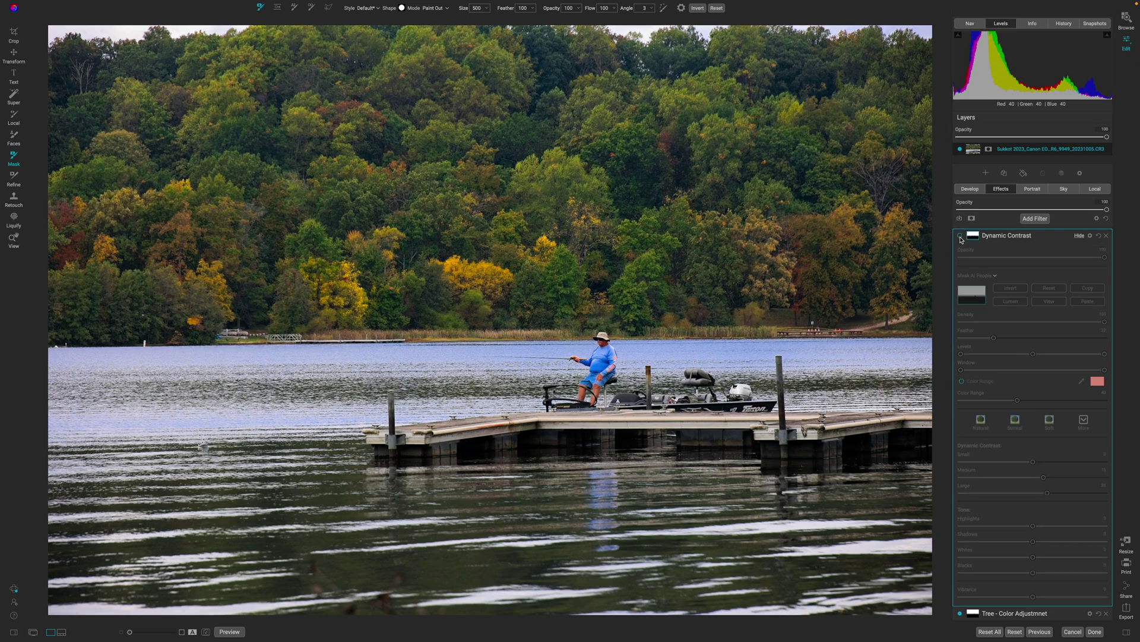
{"action": "left_click", "coordinate": [960, 236]}
{"action": "left_click", "coordinate": [961, 236]}
{"action": "left_click", "coordinate": [960, 236]}
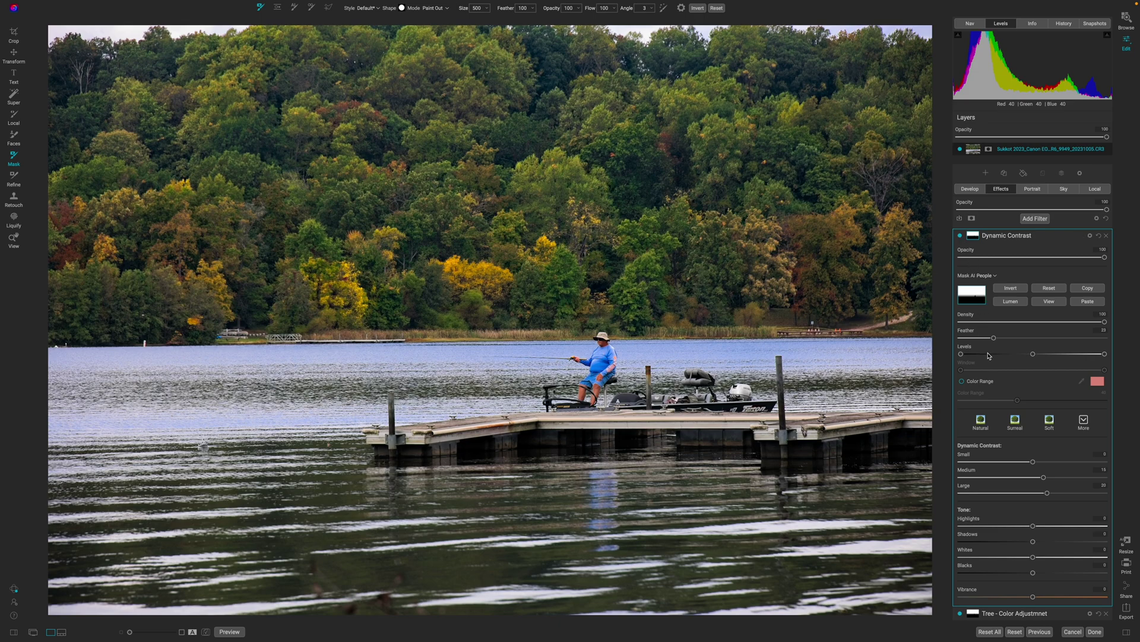
Step: Set Dynamic Contrast to Small about 3, Medium about 37, Large about -13, Highlights 14, Shadows about -20 and Vibrance about 16
{"action": "left_click", "coordinate": [973, 236]}
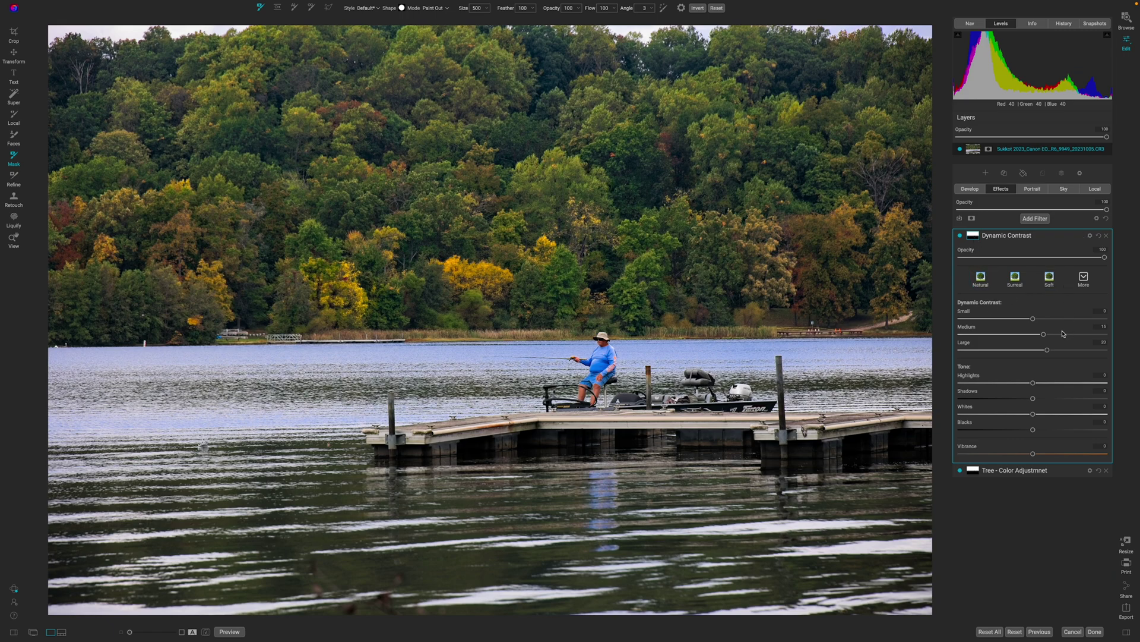
{"action": "left_click_drag", "start_coordinate": [1033, 319], "coordinate": [1081, 321]}
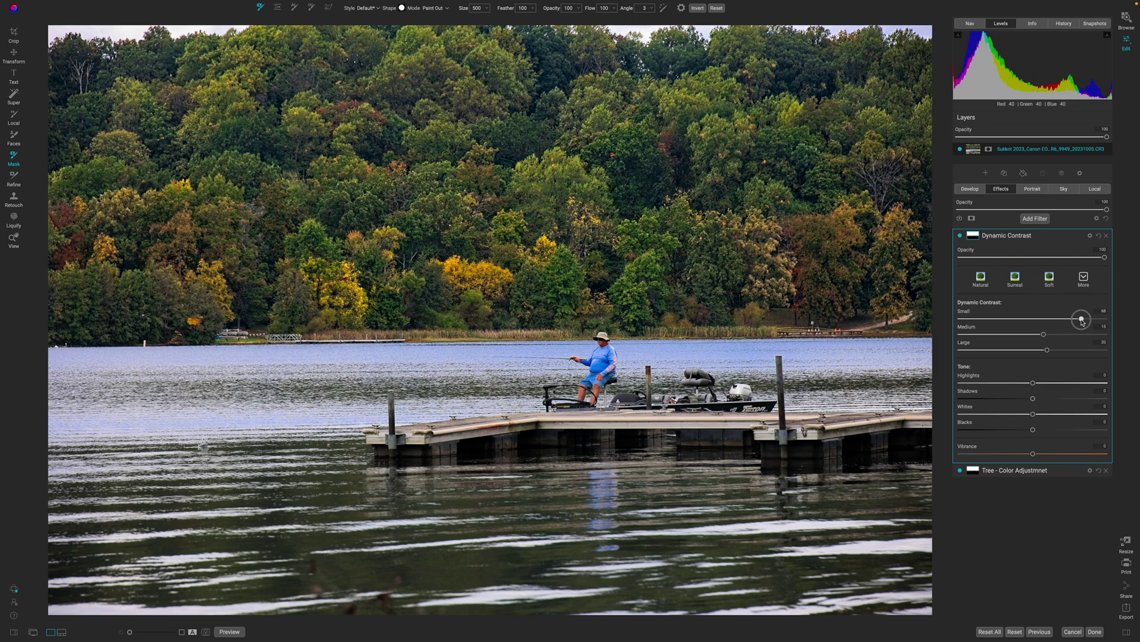
{"action": "left_click_drag", "start_coordinate": [1083, 321], "coordinate": [1061, 340]}
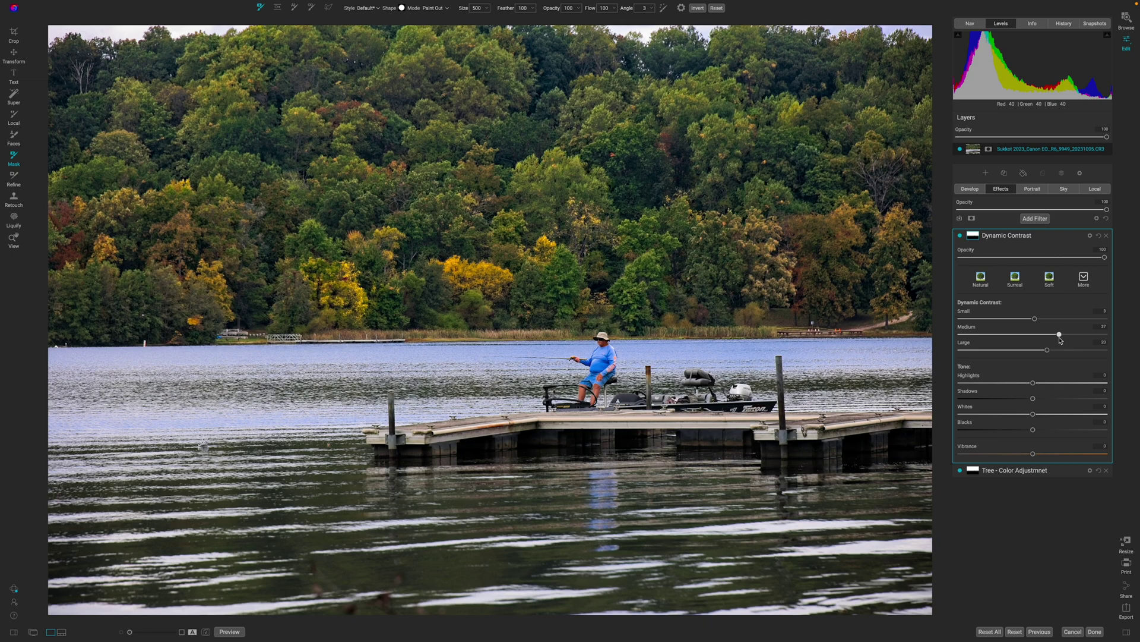
{"action": "left_click_drag", "start_coordinate": [1047, 350], "coordinate": [1024, 357]}
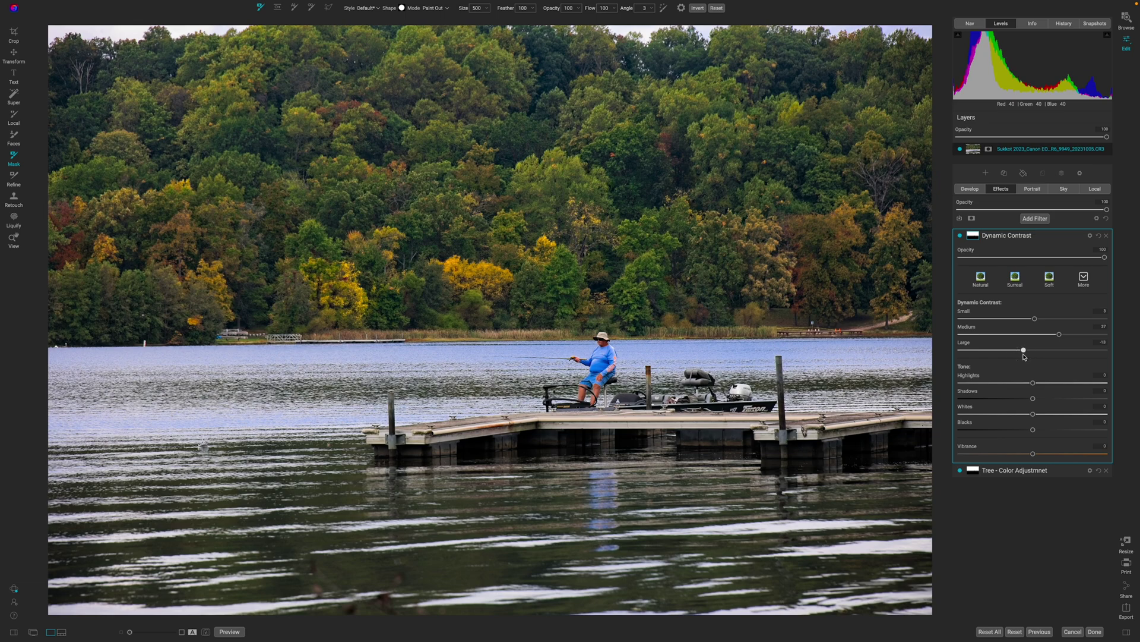
{"action": "mouse_move", "coordinate": [1034, 399]}
{"action": "left_mouse_down"}
{"action": "mouse_move", "coordinate": [1075, 406]}
{"action": "mouse_move", "coordinate": [1004, 405]}
{"action": "mouse_move", "coordinate": [1034, 384]}
{"action": "mouse_move", "coordinate": [1080, 386]}
{"action": "mouse_move", "coordinate": [1043, 394]}
{"action": "left_mouse_up"}
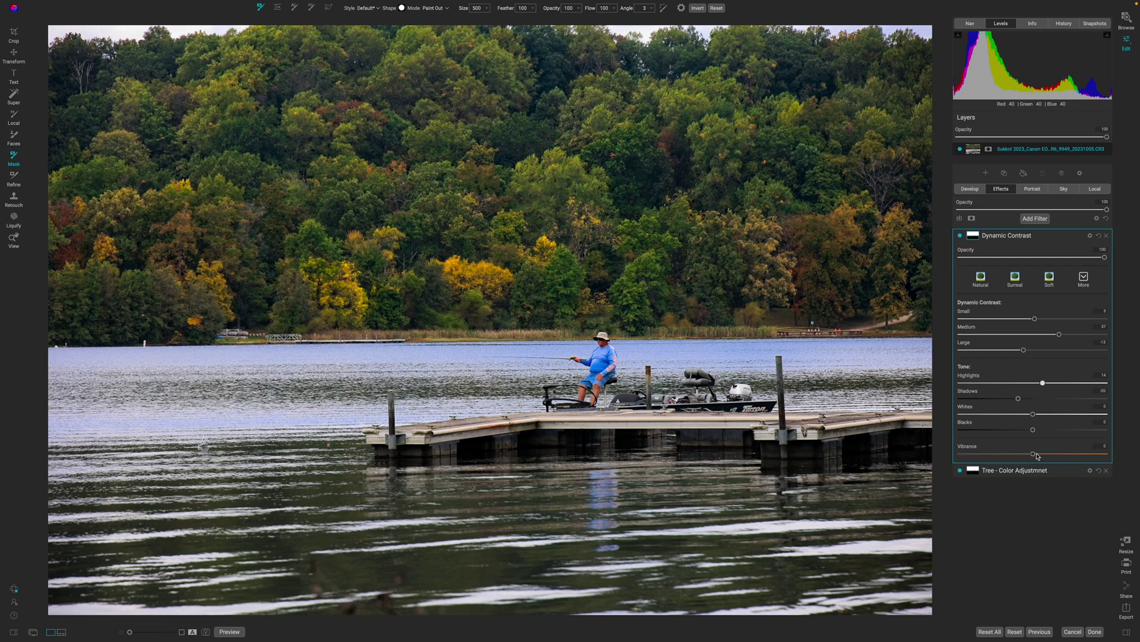
{"action": "mouse_move", "coordinate": [1035, 455]}
{"action": "left_mouse_down"}
{"action": "mouse_move", "coordinate": [1067, 456]}
{"action": "mouse_move", "coordinate": [1045, 460]}
{"action": "left_mouse_up"}
Step: Compare the adjusted Dynamic Contrast on and off, and the whole edit against the original photo
{"action": "left_click", "coordinate": [960, 235]}
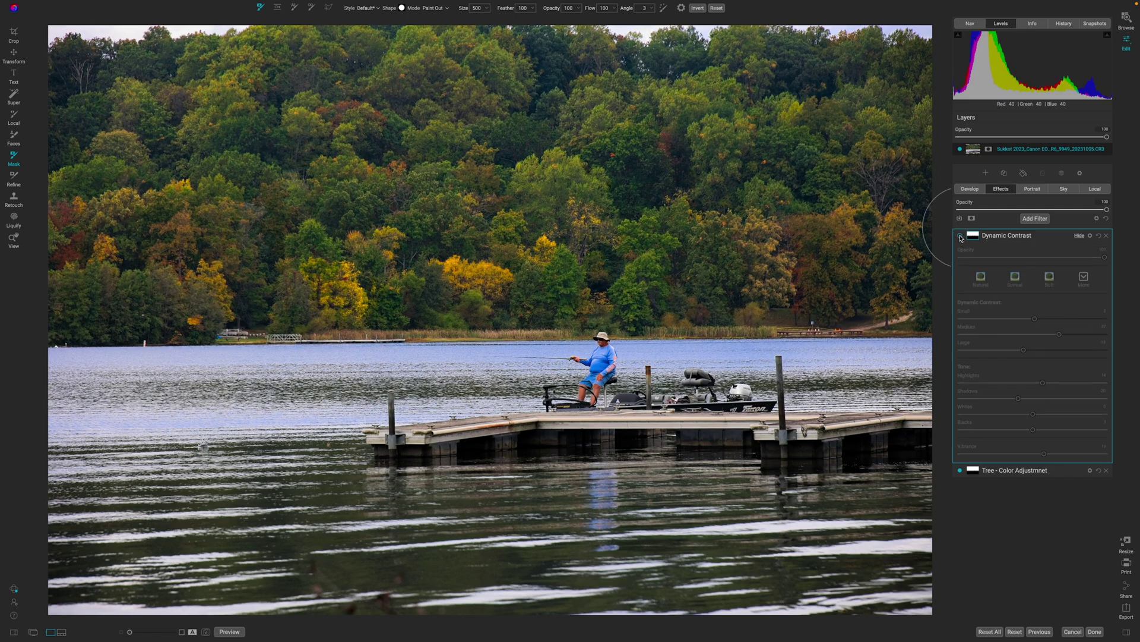
{"action": "left_click", "coordinate": [961, 236]}
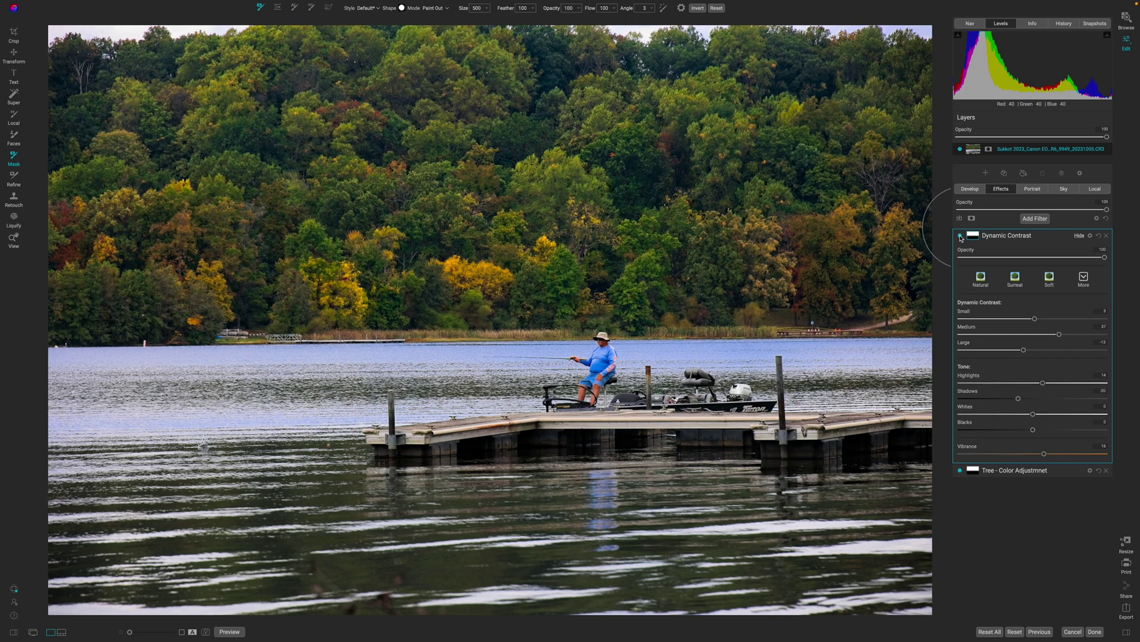
{"action": "key", "text": "ctrl+p"}
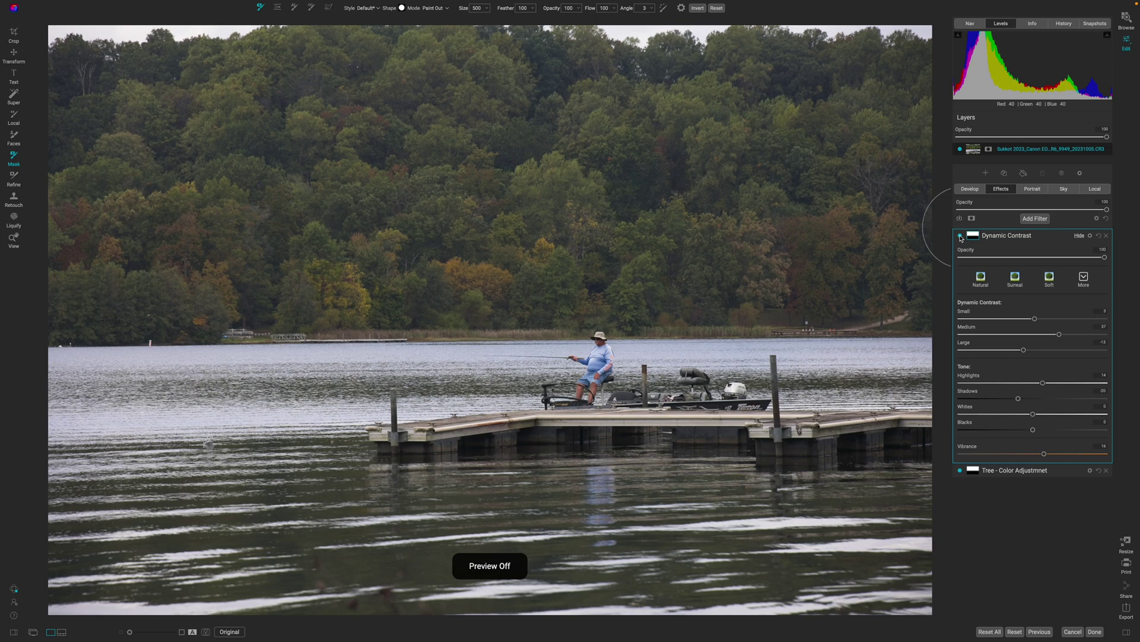
{"action": "key", "text": "ctrl+p"}
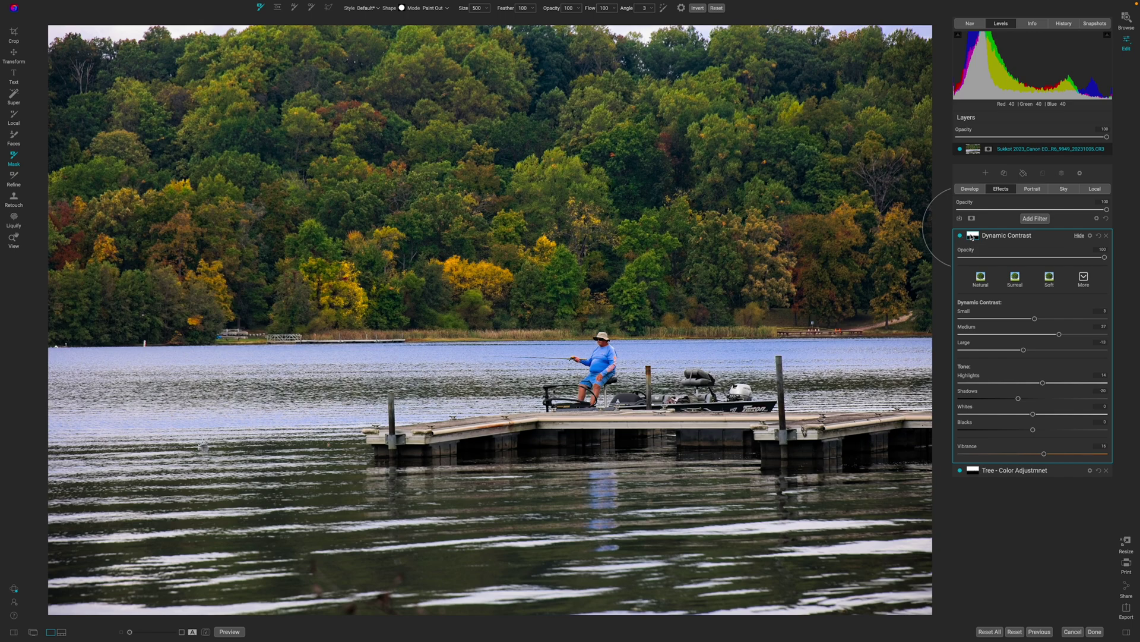
Step: Add a Split Tone filter, try its Warm style, and settle on the Oats style
{"action": "left_click", "coordinate": [1009, 240]}
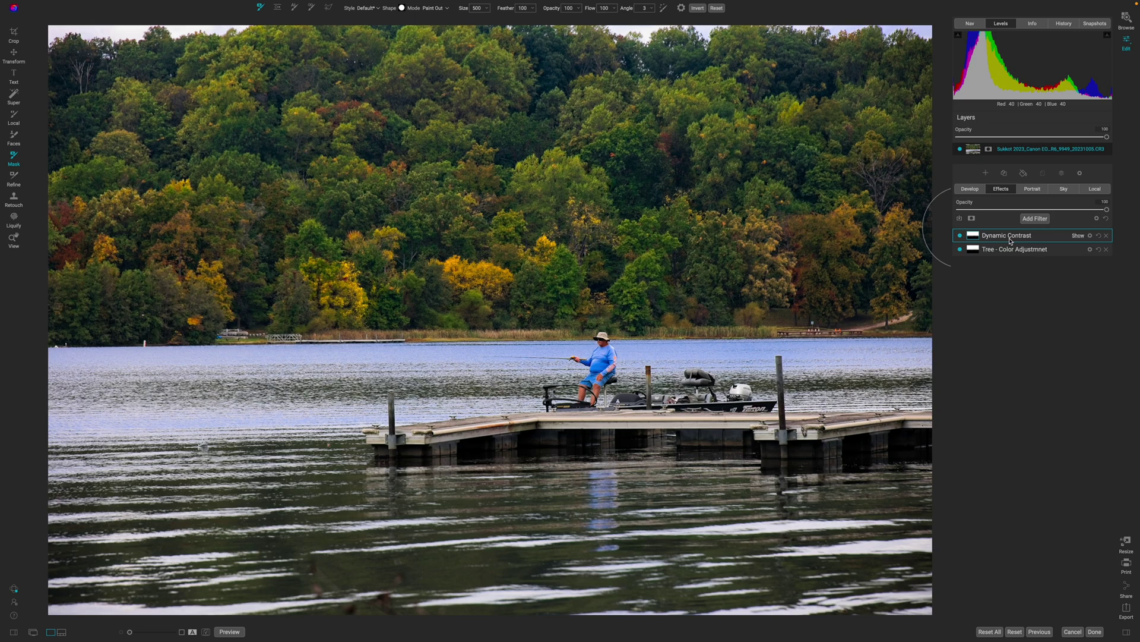
{"action": "left_click", "coordinate": [1035, 218]}
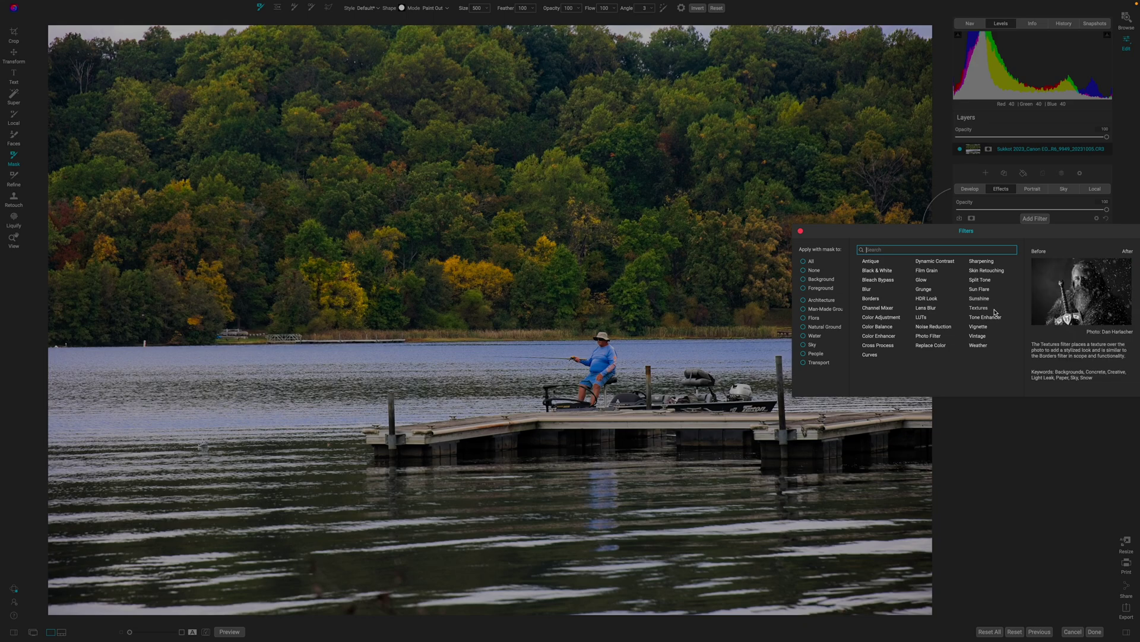
{"action": "left_click", "coordinate": [980, 279]}
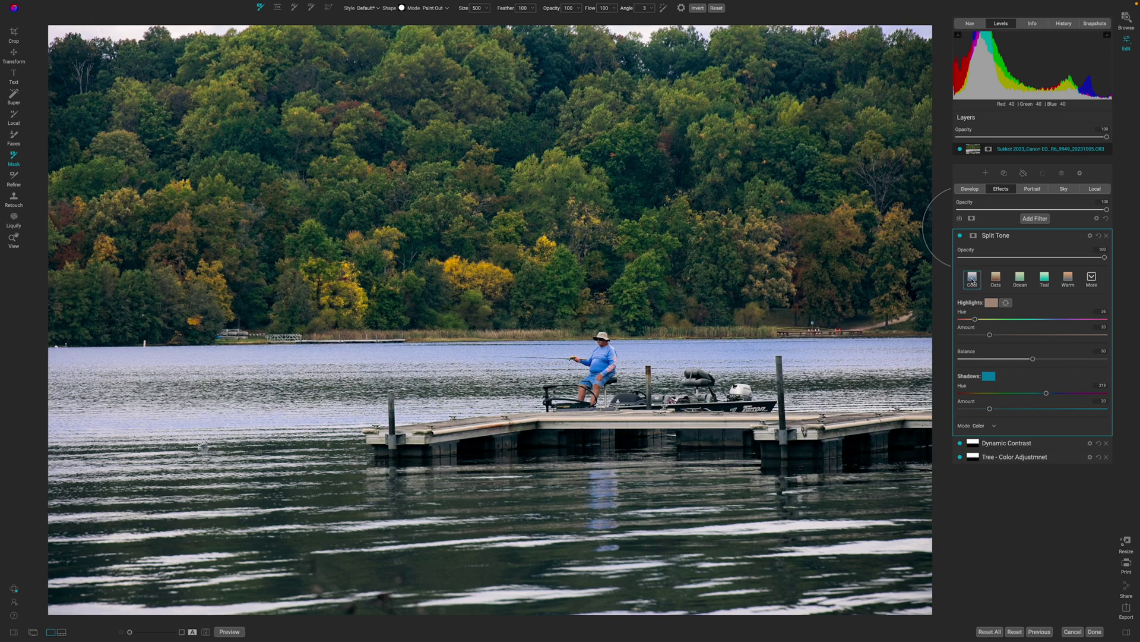
{"action": "left_click", "coordinate": [1091, 277]}
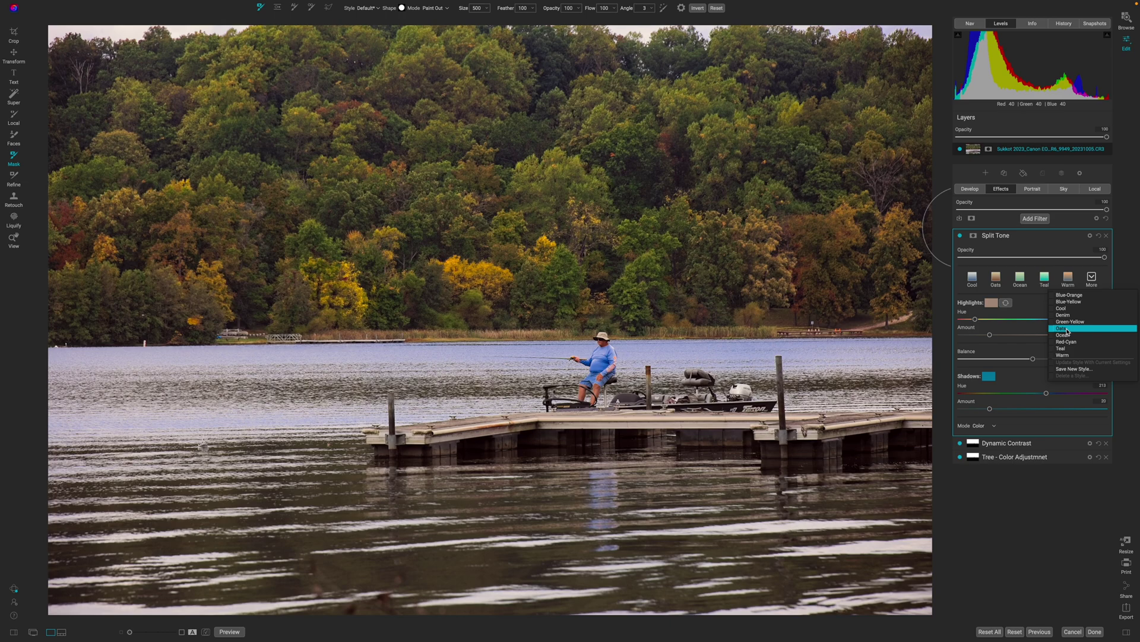
{"action": "left_click", "coordinate": [1068, 331]}
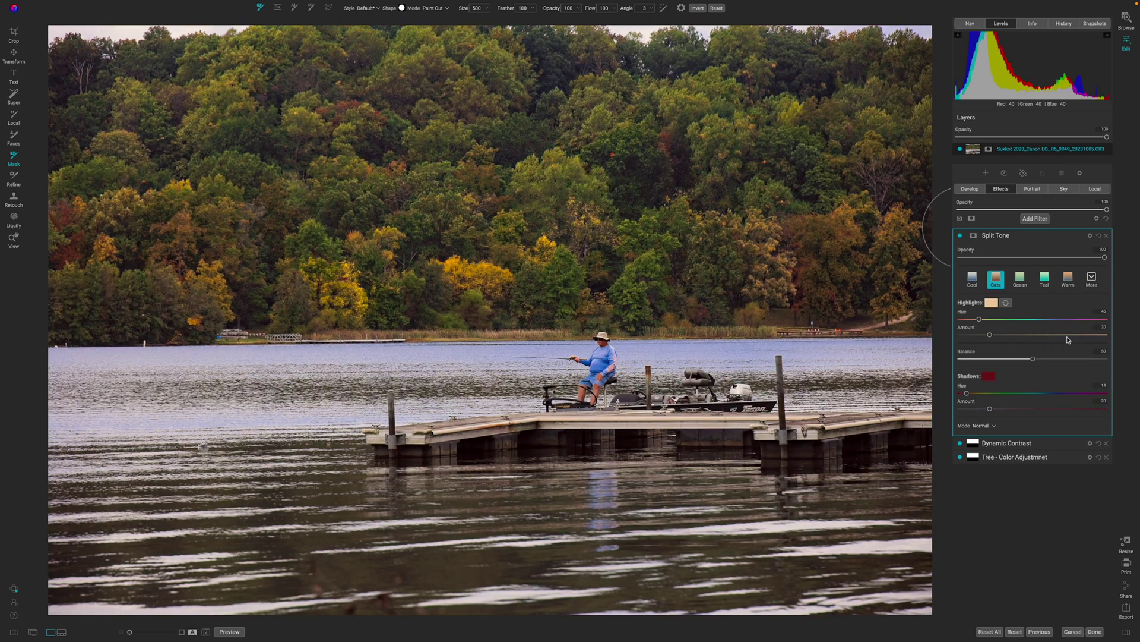
{"action": "left_click", "coordinate": [1067, 279]}
{"action": "left_click", "coordinate": [992, 282]}
Step: Set the Split Tone Highlights Amount to about 19, the Shadows Amount to about 26, and the Balance to about 21
{"action": "mouse_move", "coordinate": [990, 336]}
{"action": "left_mouse_down"}
{"action": "mouse_move", "coordinate": [1041, 339]}
{"action": "mouse_move", "coordinate": [988, 338]}
{"action": "left_mouse_up"}
{"action": "mouse_move", "coordinate": [991, 410]}
{"action": "left_mouse_down"}
{"action": "mouse_move", "coordinate": [1043, 410]}
{"action": "mouse_move", "coordinate": [998, 409]}
{"action": "left_mouse_up"}
{"action": "left_click_drag", "start_coordinate": [1033, 358], "coordinate": [991, 372]}
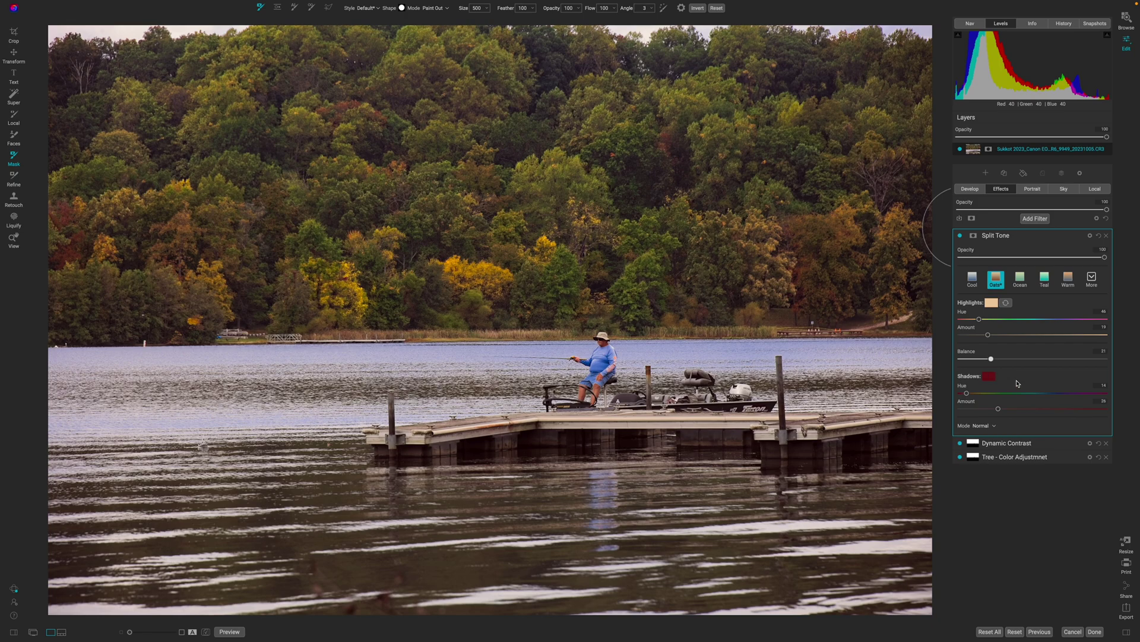
Step: Change the Split Tone shadow color, trying an orange-brown and settling on a deep, saturated red
{"action": "left_click", "coordinate": [992, 378]}
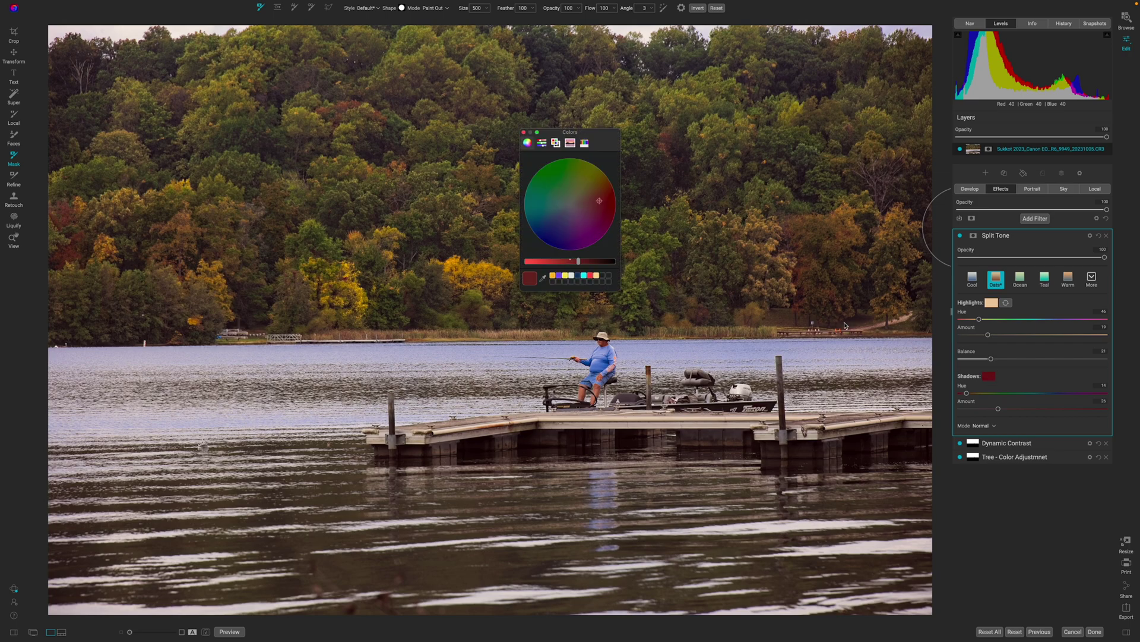
{"action": "left_click_drag", "start_coordinate": [604, 144], "coordinate": [905, 92]}
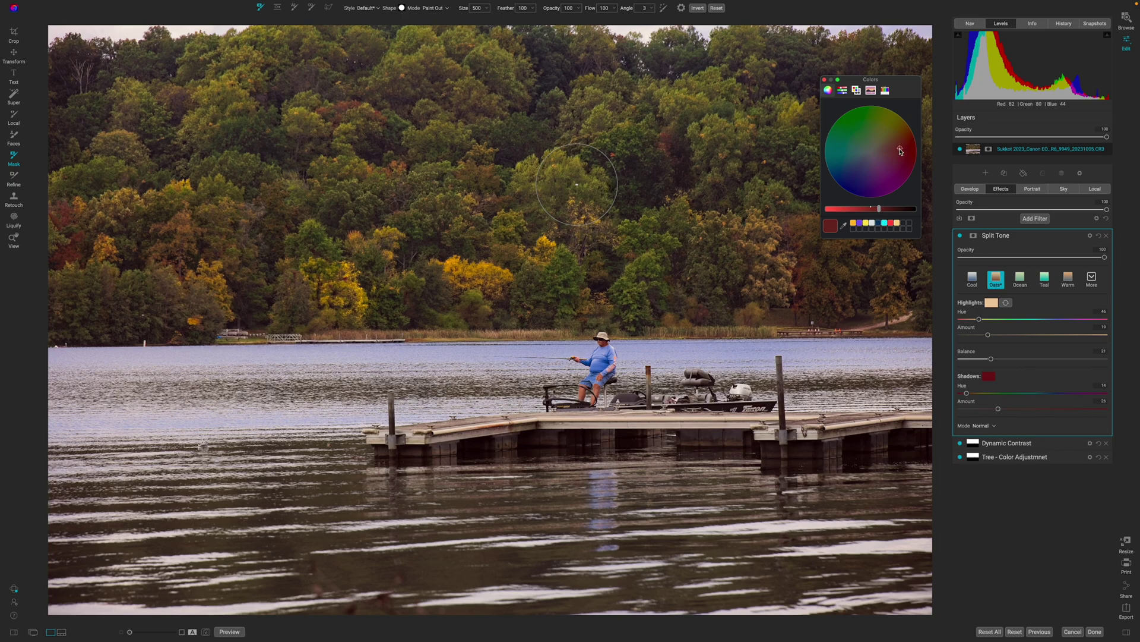
{"action": "left_click_drag", "start_coordinate": [900, 151], "coordinate": [905, 135]}
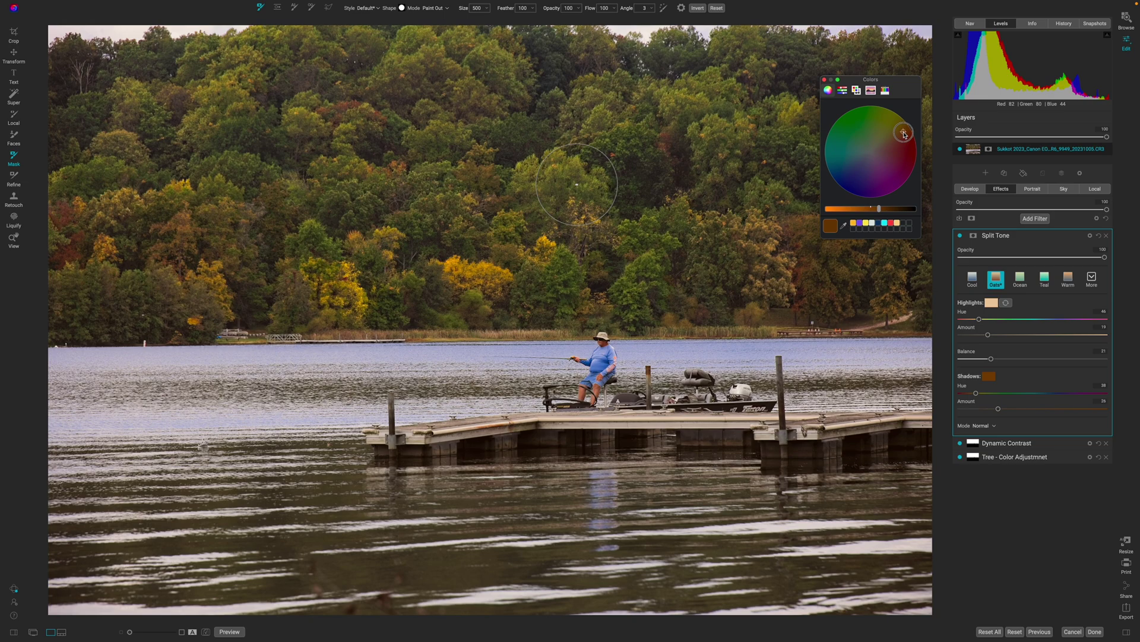
{"action": "mouse_move", "coordinate": [904, 134]}
{"action": "left_mouse_down"}
{"action": "mouse_move", "coordinate": [903, 169]}
{"action": "mouse_move", "coordinate": [908, 141]}
{"action": "mouse_move", "coordinate": [914, 150]}
{"action": "left_mouse_up"}
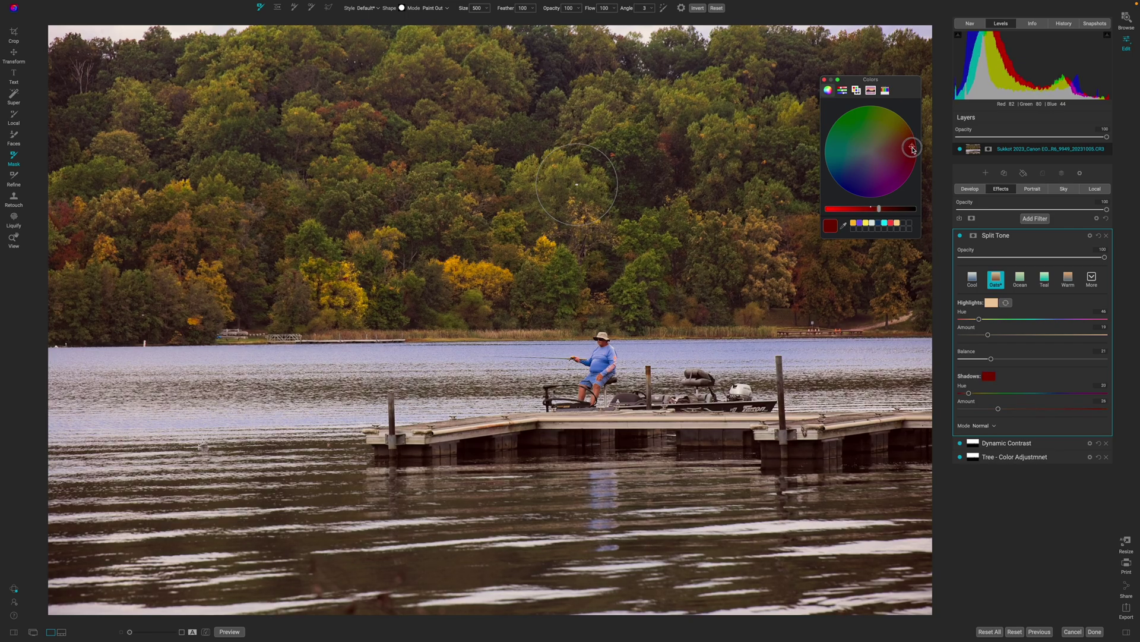
{"action": "left_click_drag", "start_coordinate": [913, 149], "coordinate": [915, 150]}
{"action": "left_click", "coordinate": [825, 79]}
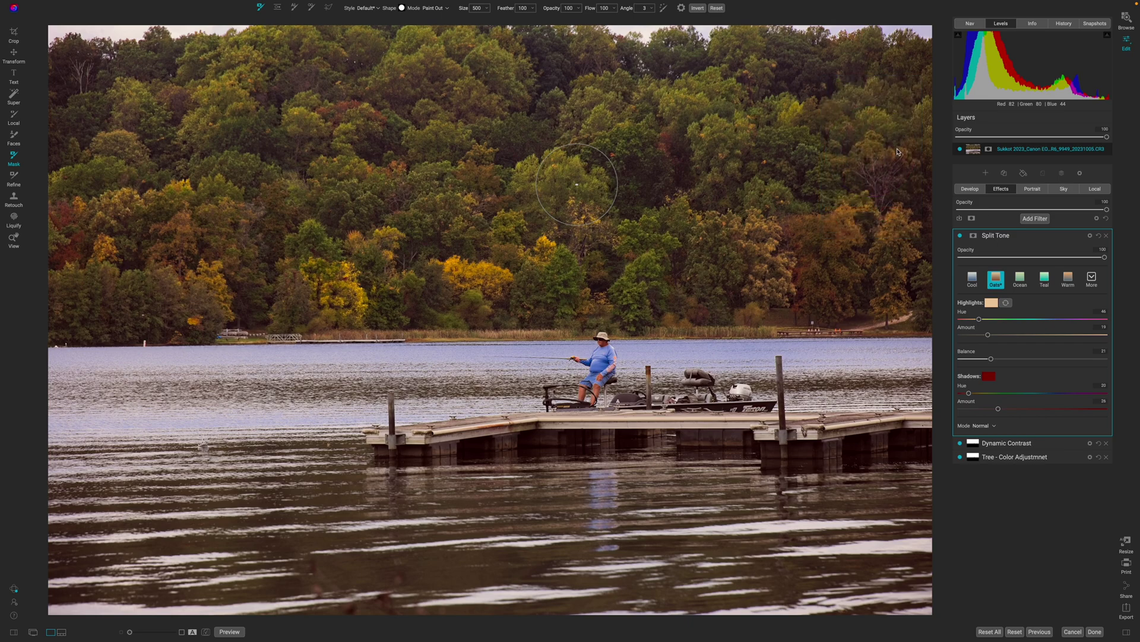
Step: Compare the photo with the Split Tone filter off and on
{"action": "left_click", "coordinate": [1009, 236]}
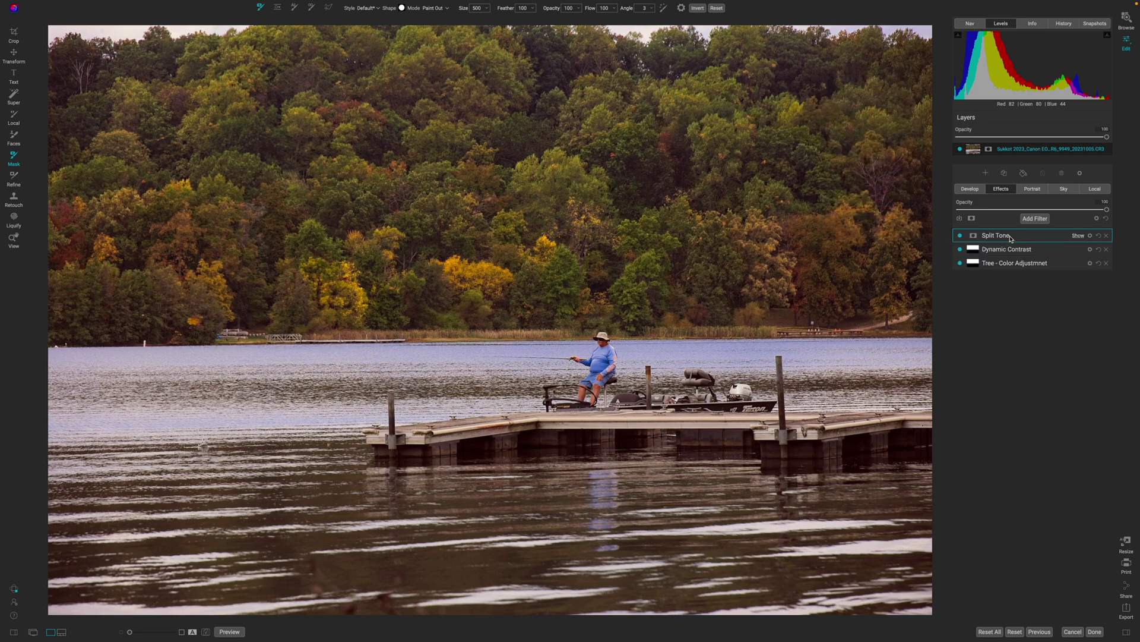
{"action": "left_click", "coordinate": [1009, 237]}
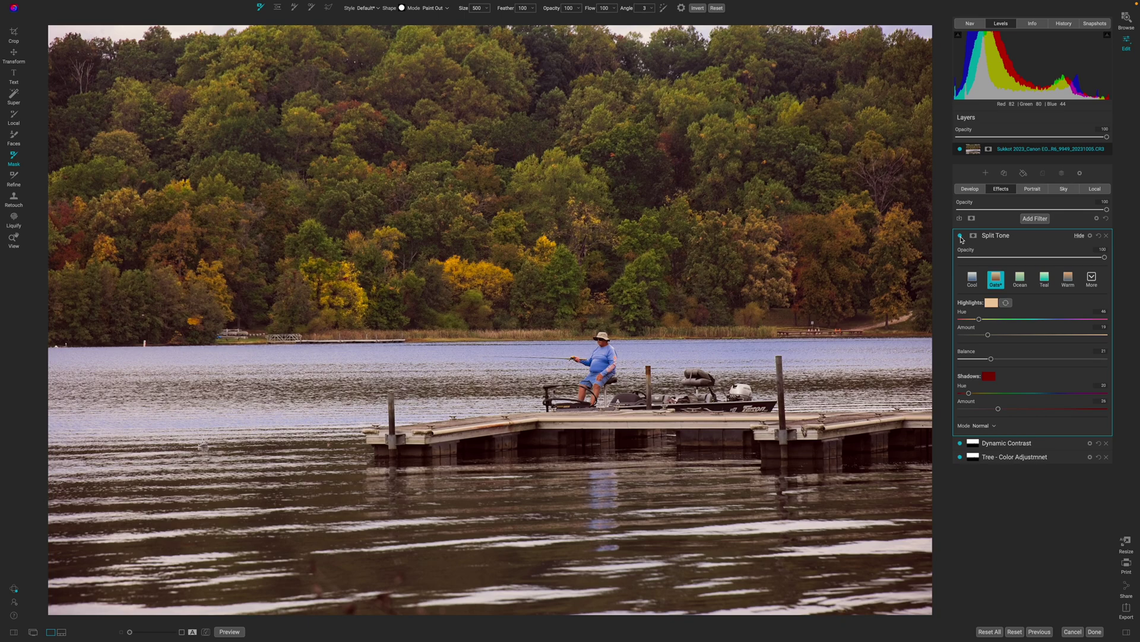
{"action": "left_click", "coordinate": [960, 236]}
{"action": "left_click", "coordinate": [960, 237]}
Step: Set the Split Tone filter's blending mode to Lighten and lower its opacity slightly
{"action": "left_click", "coordinate": [1090, 237]}
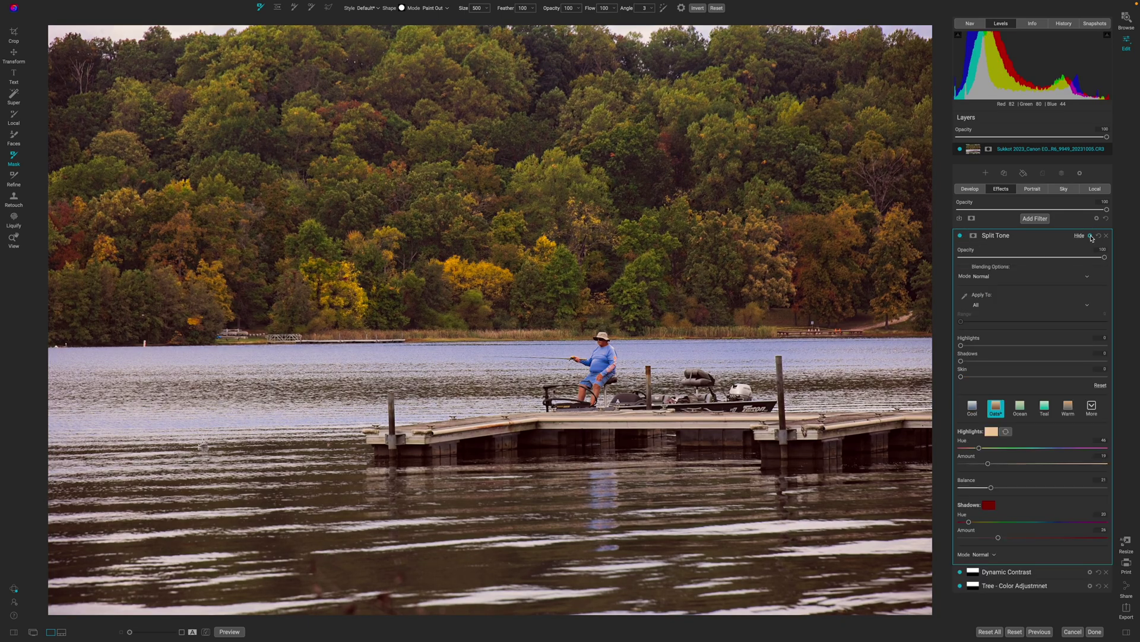
{"action": "left_click", "coordinate": [1006, 276]}
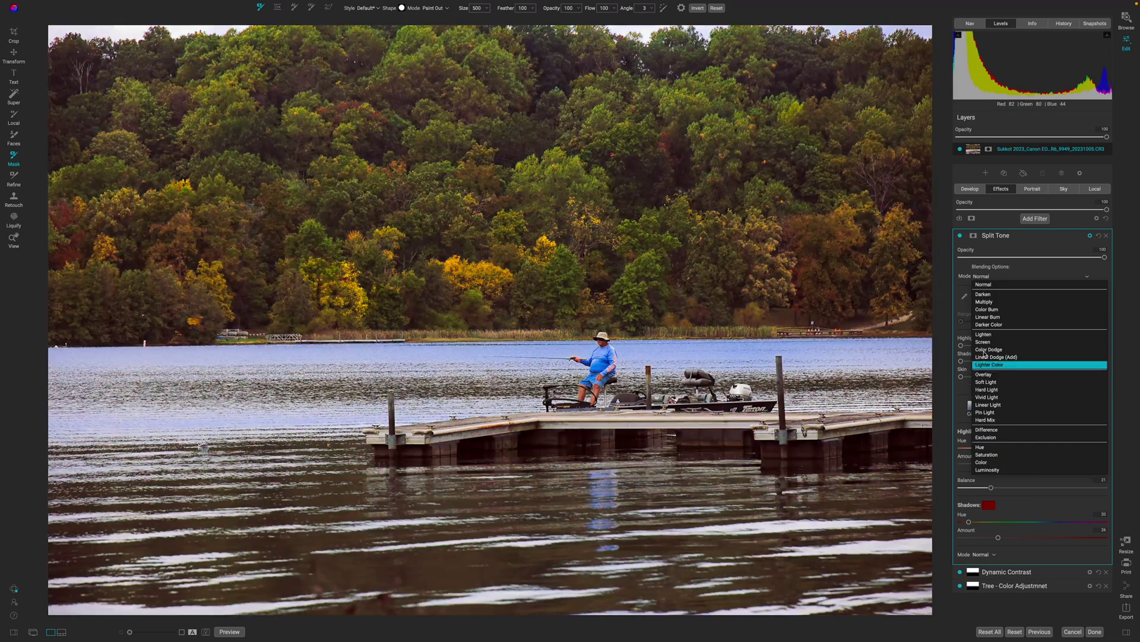
{"action": "left_click", "coordinate": [984, 334]}
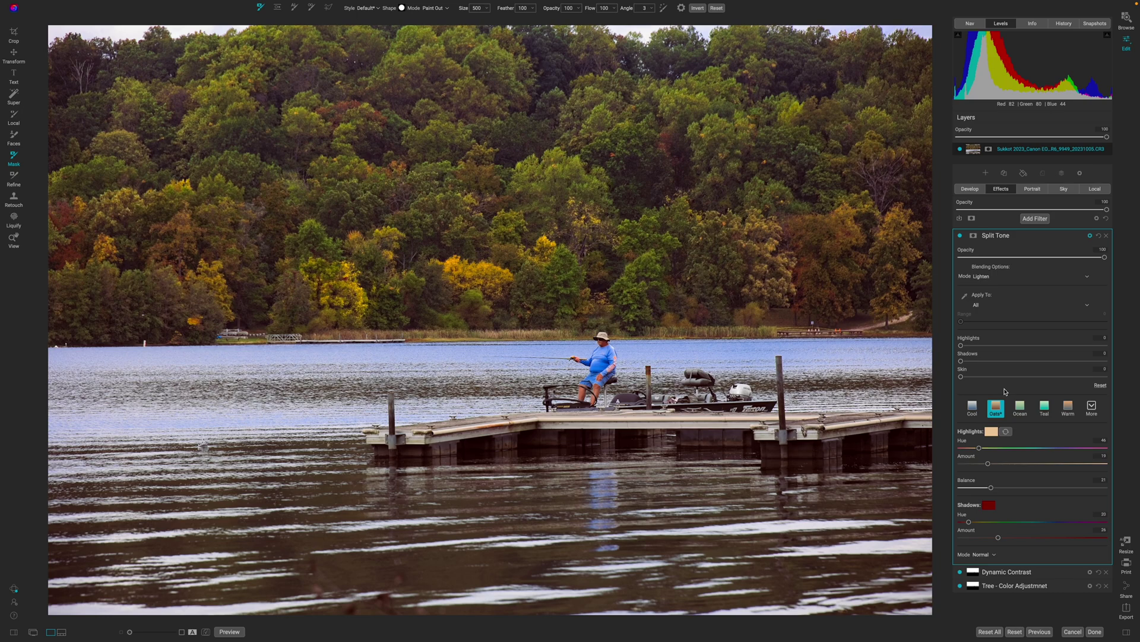
{"action": "left_click_drag", "start_coordinate": [1105, 258], "coordinate": [1079, 262]}
{"action": "left_click", "coordinate": [993, 238]}
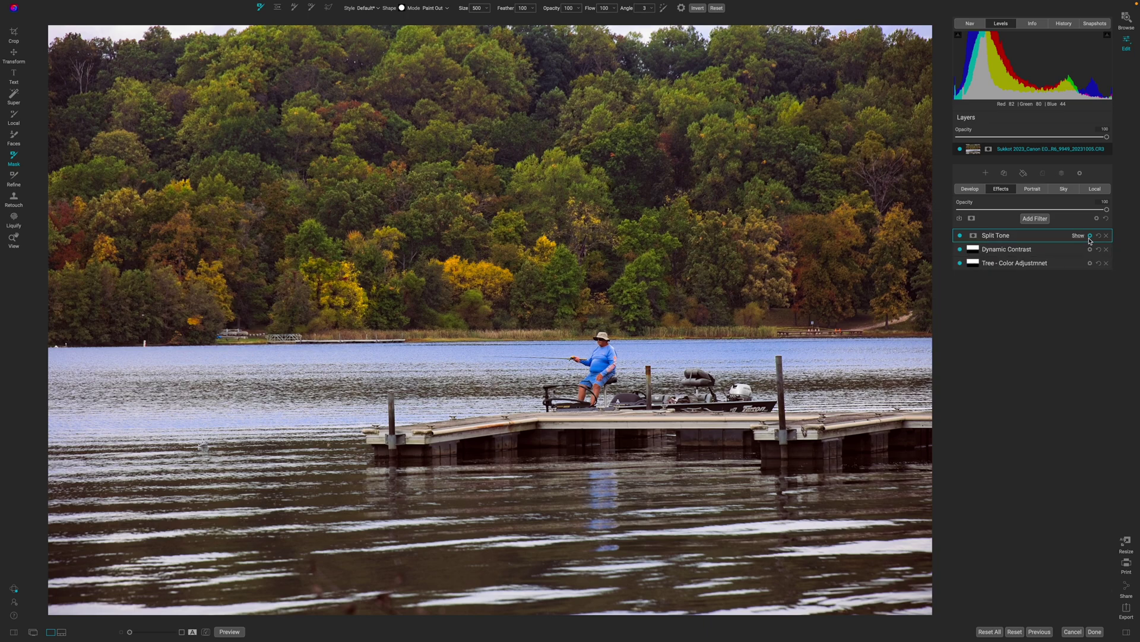
Step: Compare the whole edit with the original photo
{"action": "left_click", "coordinate": [1078, 237]}
{"action": "left_click", "coordinate": [1002, 237]}
{"action": "key", "text": "ctrl+p"}
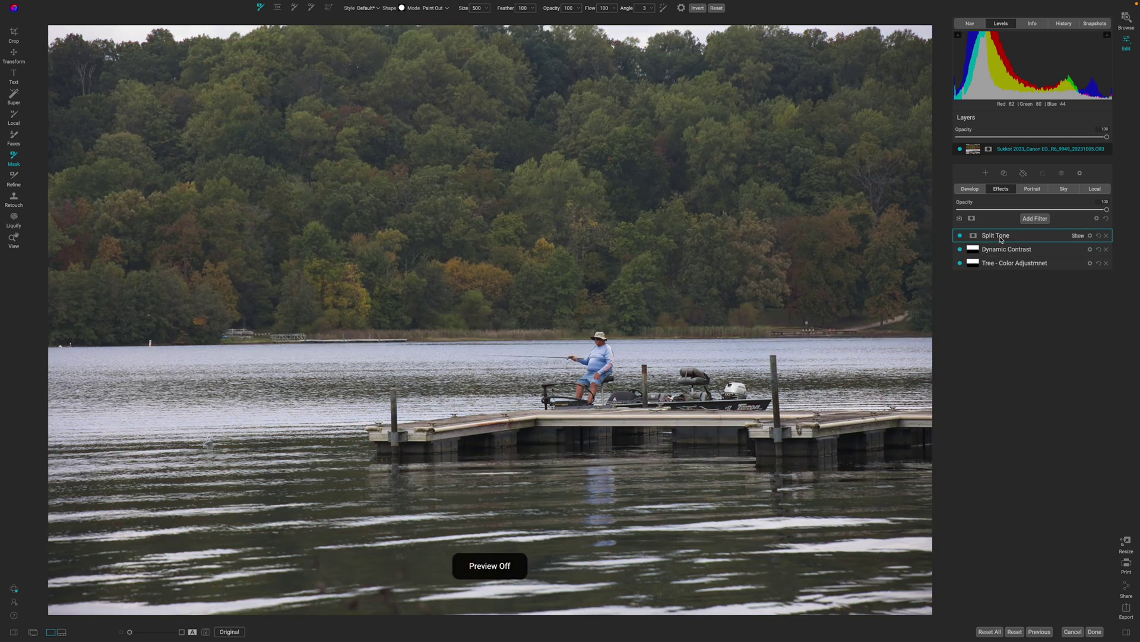
{"action": "key", "text": "ctrl+p"}
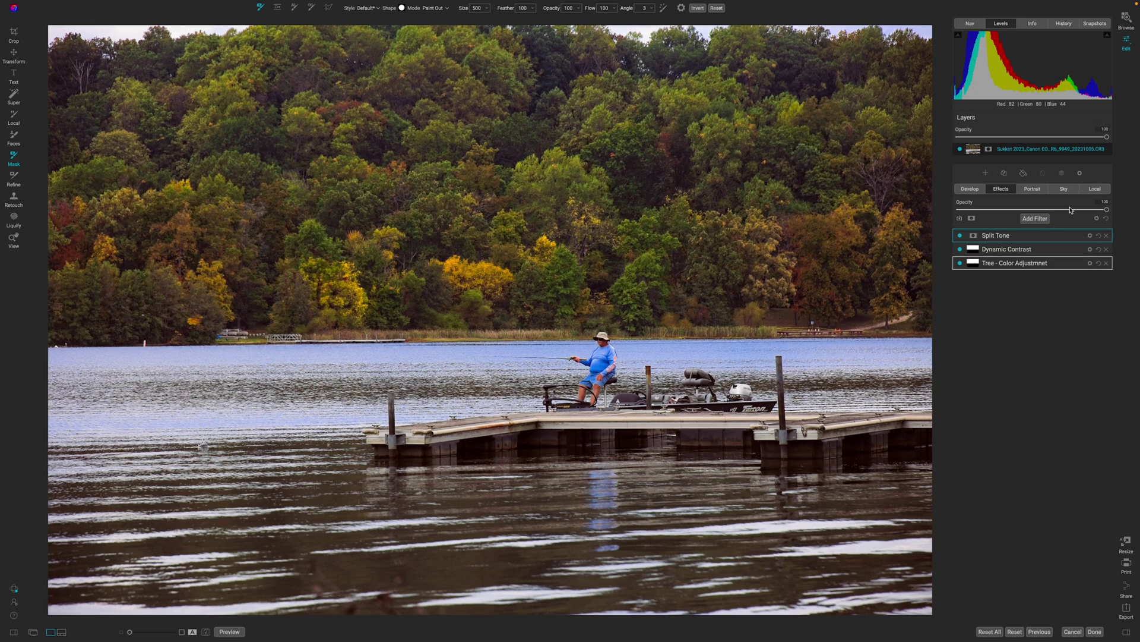
Step: Start a local adjustment and place a large Vignette mask with the Center shape around the fisherman
{"action": "left_click", "coordinate": [1095, 188]}
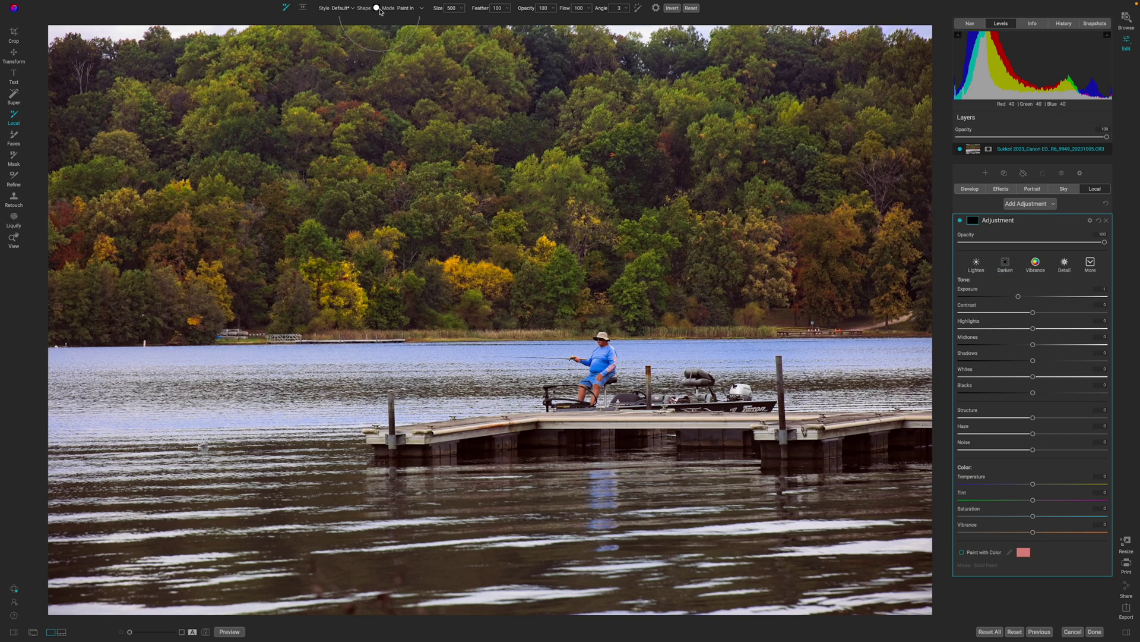
{"action": "left_click", "coordinate": [420, 8]}
{"action": "left_click", "coordinate": [419, 22]}
{"action": "key", "text": "k"}
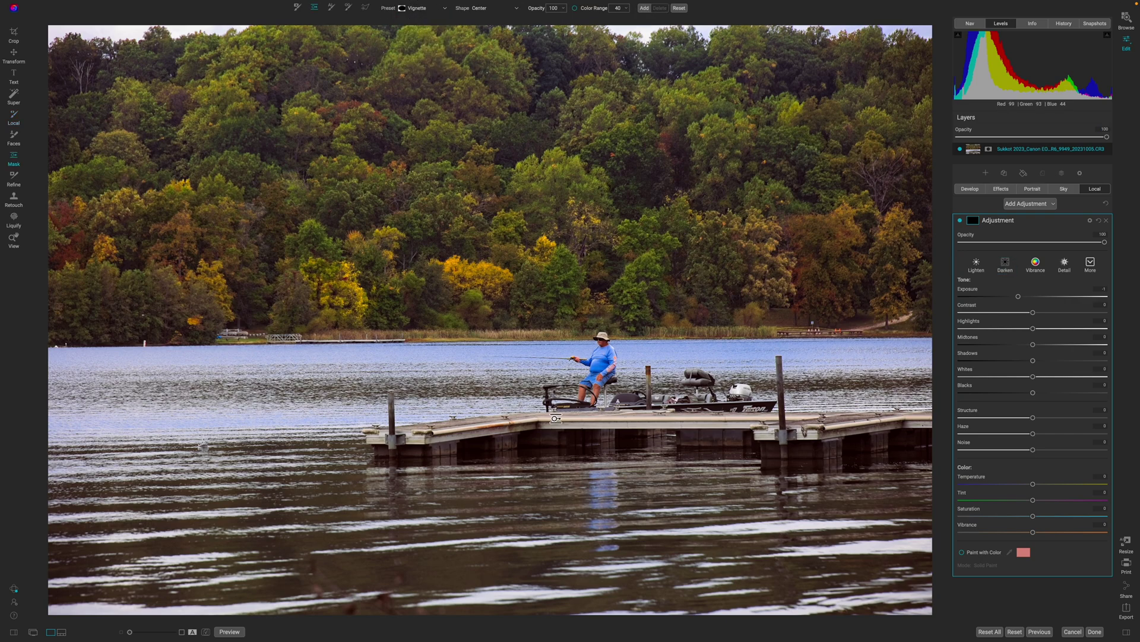
{"action": "left_click_drag", "start_coordinate": [591, 359], "coordinate": [591, 151]}
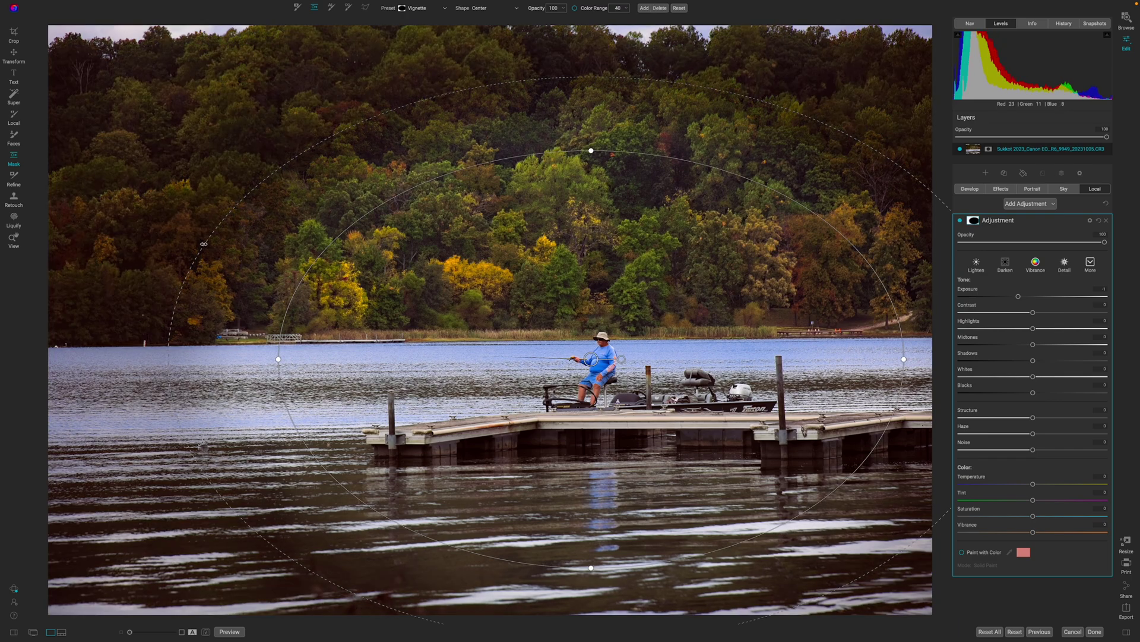
Step: Reshape the vignette into a broad, flat oval over the middle of the photo and widen its feather to soften the darkened edges
{"action": "left_click_drag", "start_coordinate": [203, 243], "coordinate": [102, 229]}
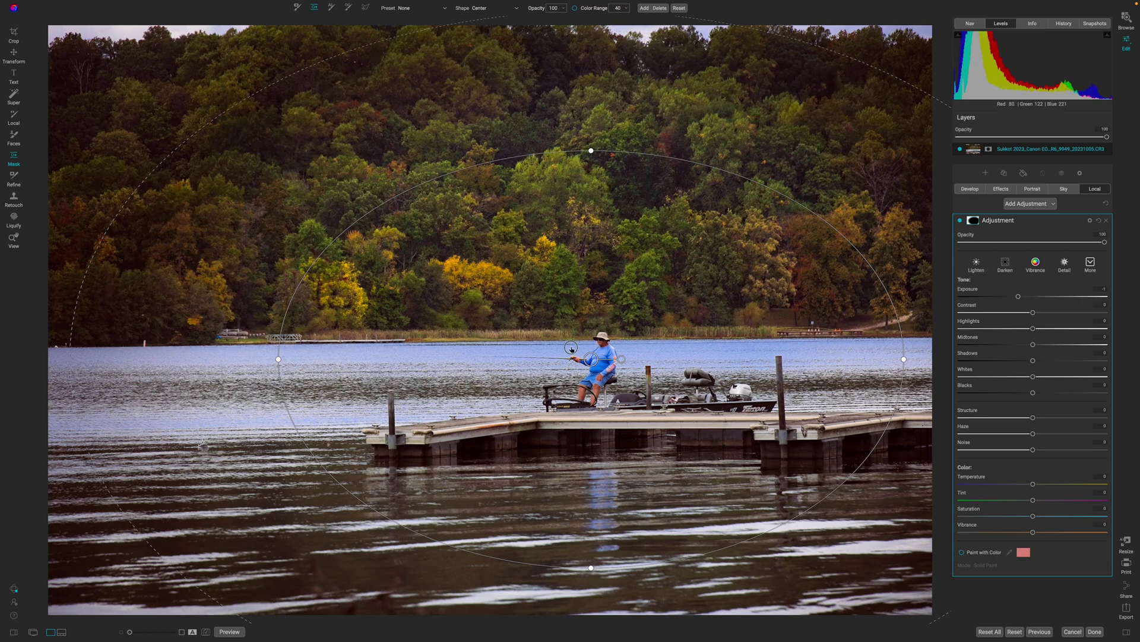
{"action": "left_click_drag", "start_coordinate": [584, 359], "coordinate": [533, 339]}
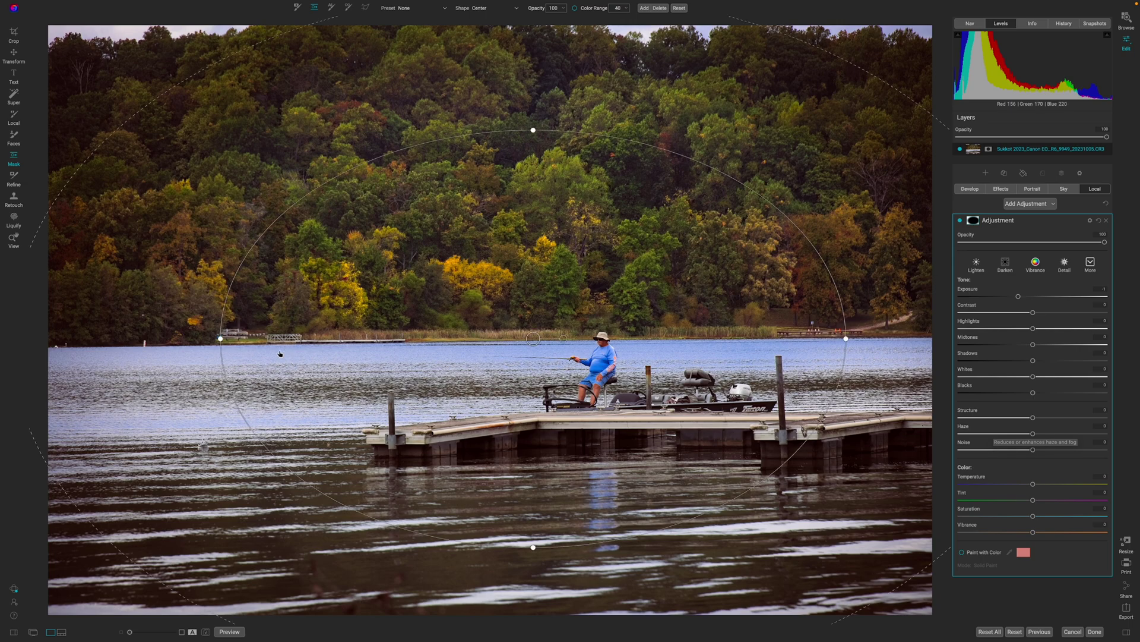
{"action": "left_click_drag", "start_coordinate": [220, 341], "coordinate": [257, 339]}
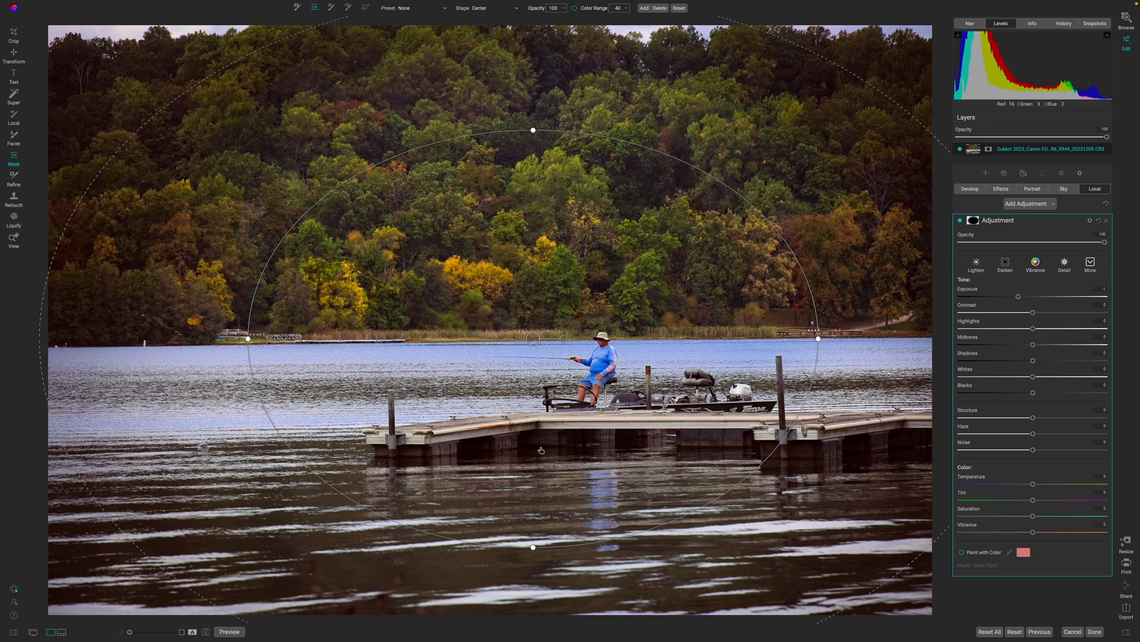
{"action": "left_click_drag", "start_coordinate": [532, 130], "coordinate": [533, 134]}
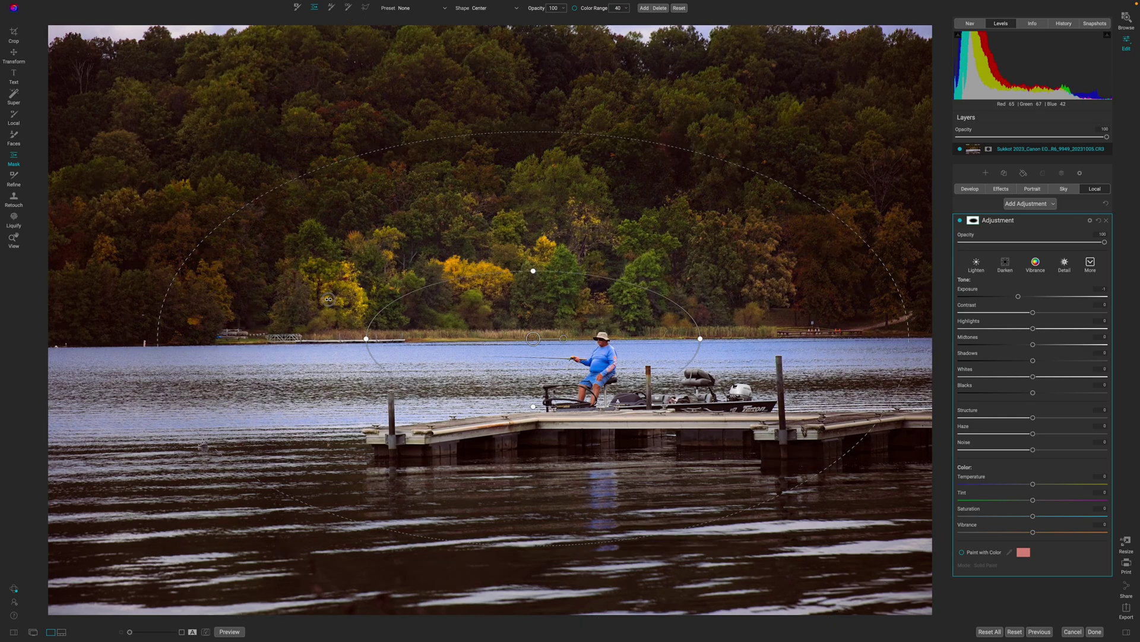
{"action": "left_click_drag", "start_coordinate": [329, 298], "coordinate": [232, 302]}
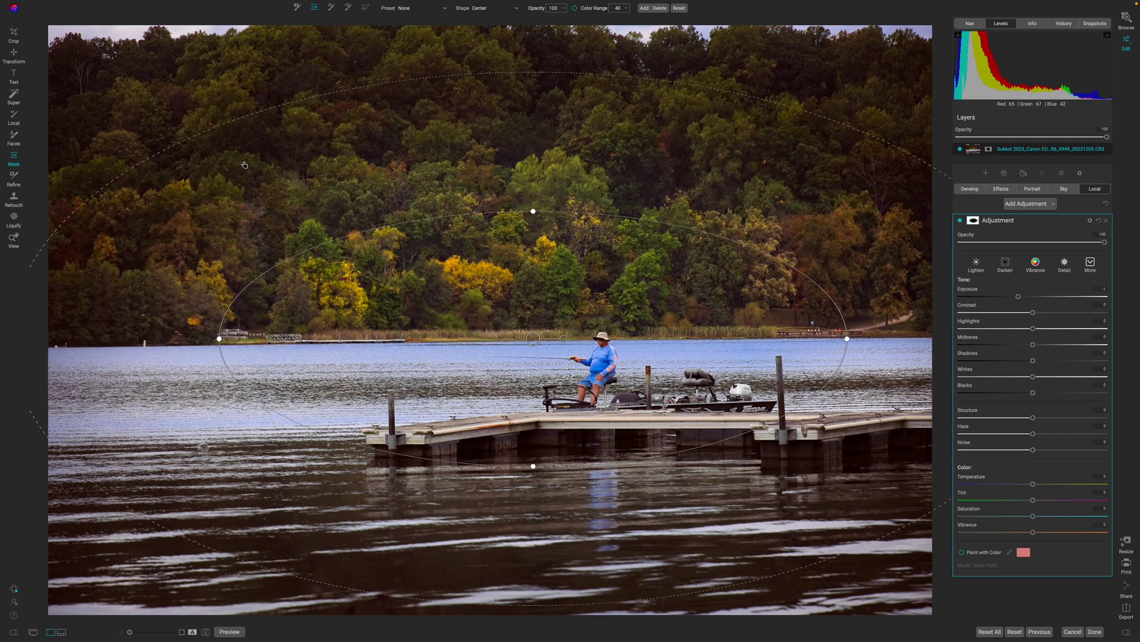
{"action": "left_click_drag", "start_coordinate": [243, 113], "coordinate": [122, 78]}
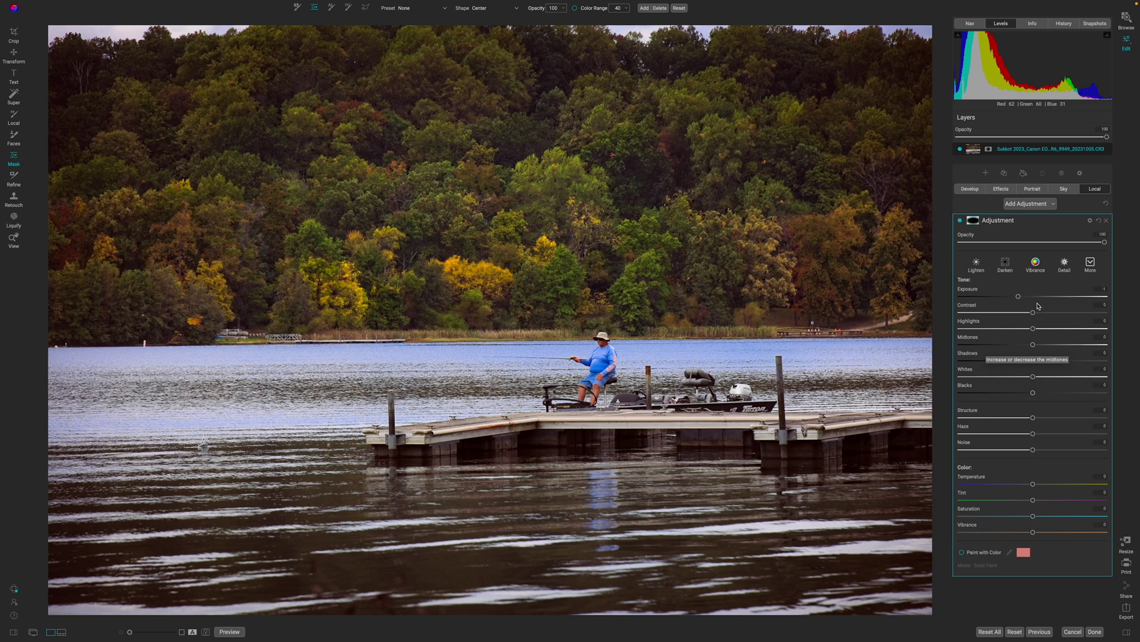
{"action": "left_click", "coordinate": [1007, 226]}
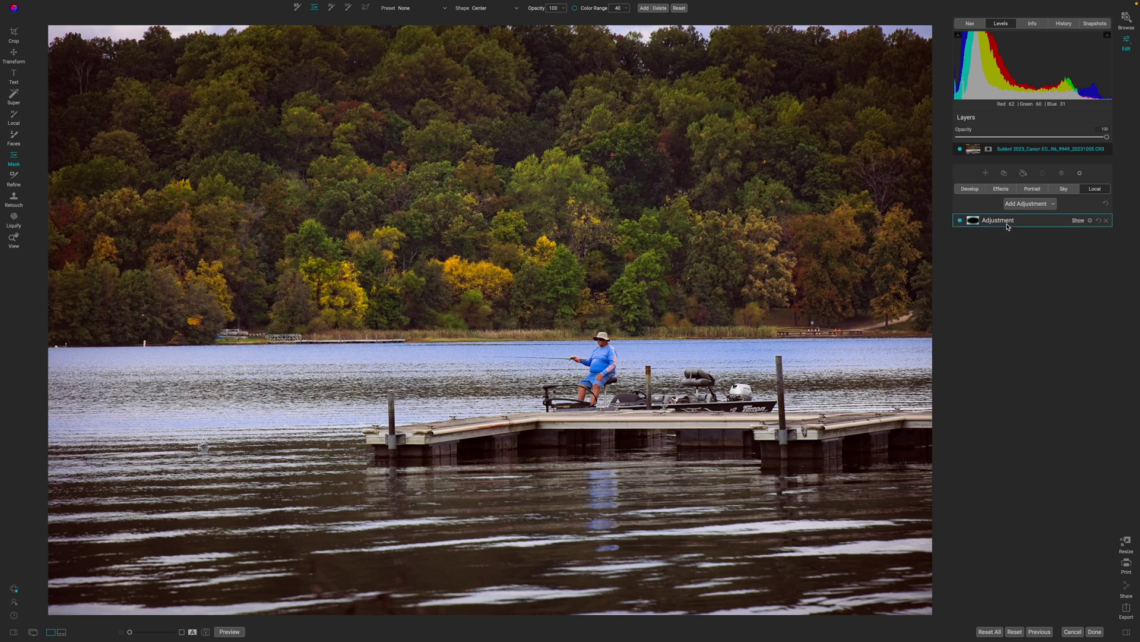
Step: Crop the photo slightly tighter at its original ratio, aligning the fisherman with the right vertical rule-of-thirds line
{"action": "key", "text": "c"}
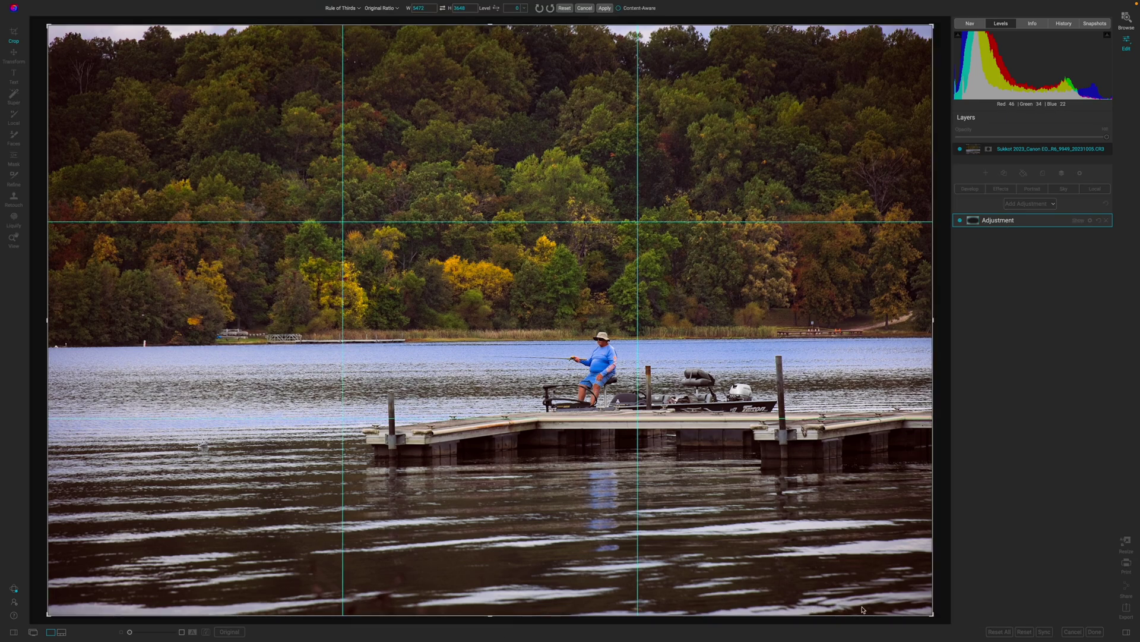
{"action": "left_click_drag", "start_coordinate": [930, 615], "coordinate": [905, 596]}
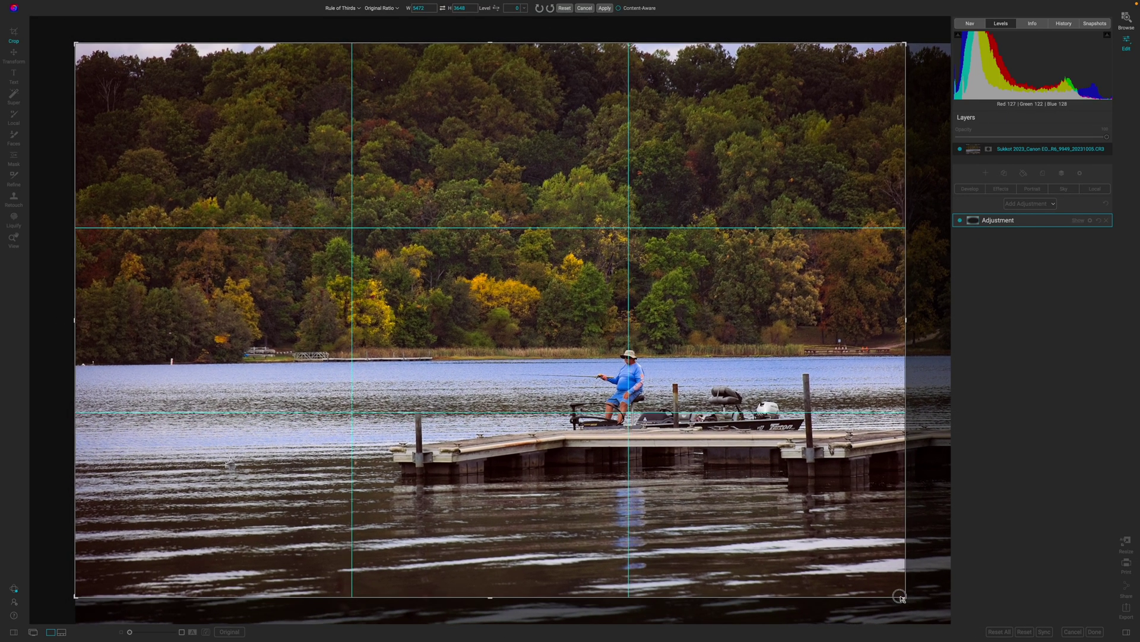
{"action": "mouse_move", "coordinate": [625, 290]}
{"action": "left_mouse_down"}
{"action": "mouse_move", "coordinate": [624, 273]}
{"action": "mouse_move", "coordinate": [635, 288]}
{"action": "left_mouse_up"}
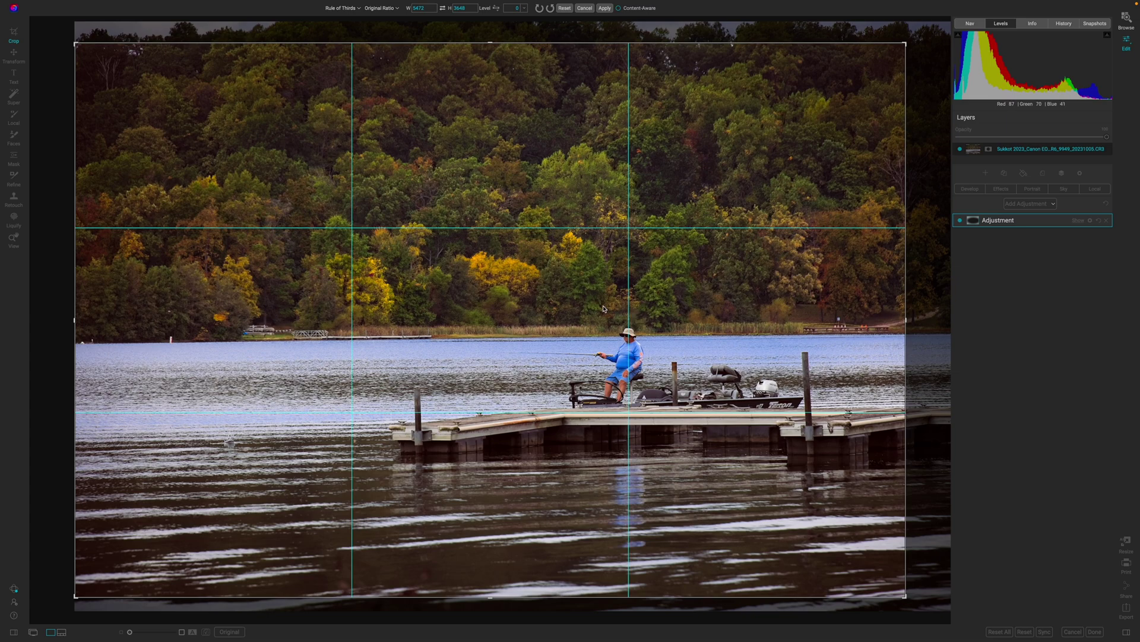
{"action": "left_click_drag", "start_coordinate": [610, 303], "coordinate": [612, 303]}
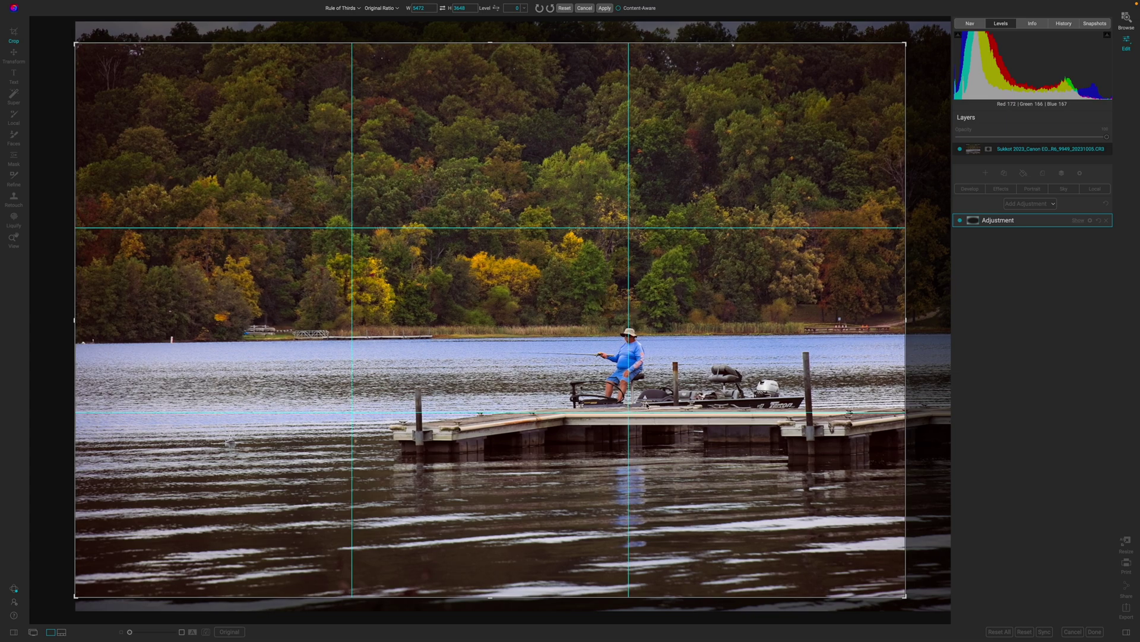
{"action": "left_click", "coordinate": [606, 9]}
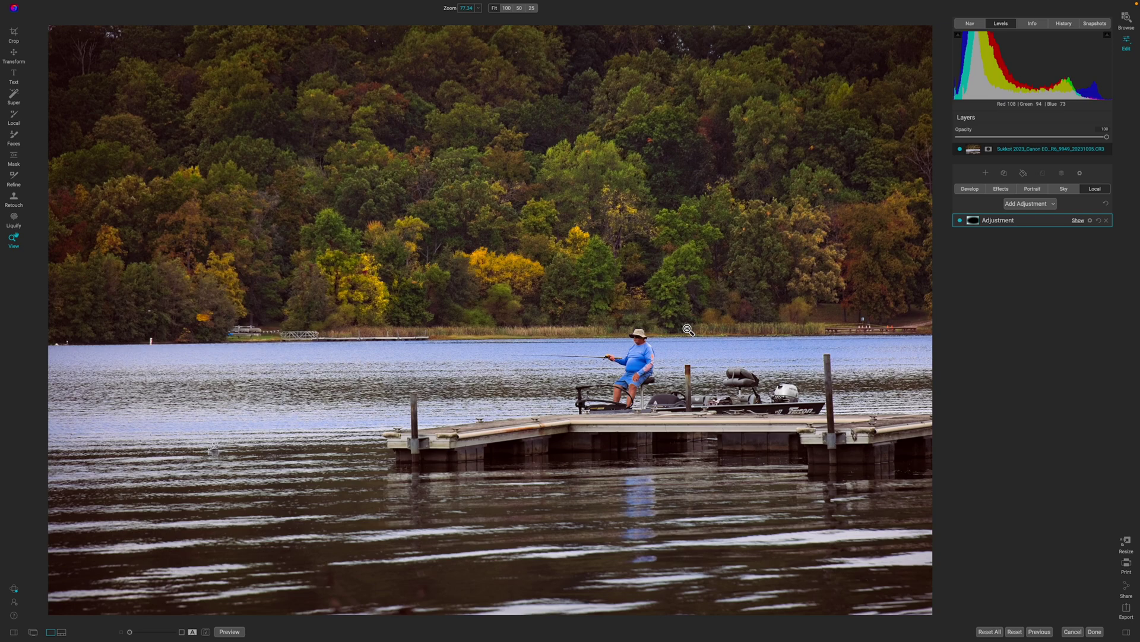
Step: Add a Borders filter with the White Square border and reduce its scale for a thinner white frame
{"action": "left_click", "coordinate": [1001, 188]}
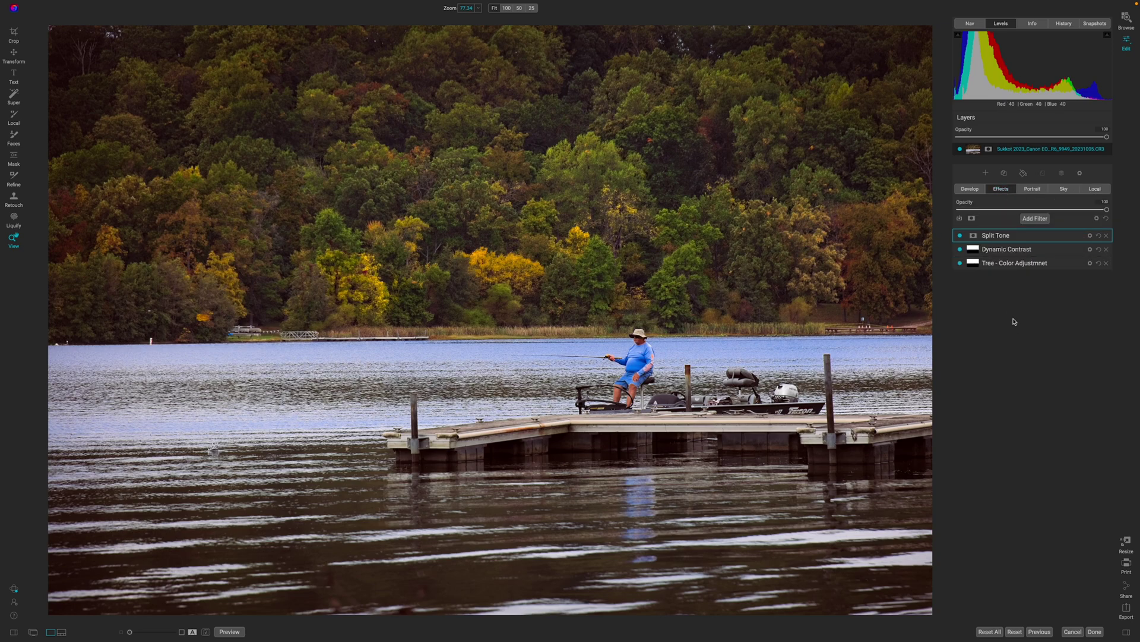
{"action": "left_click", "coordinate": [1028, 219]}
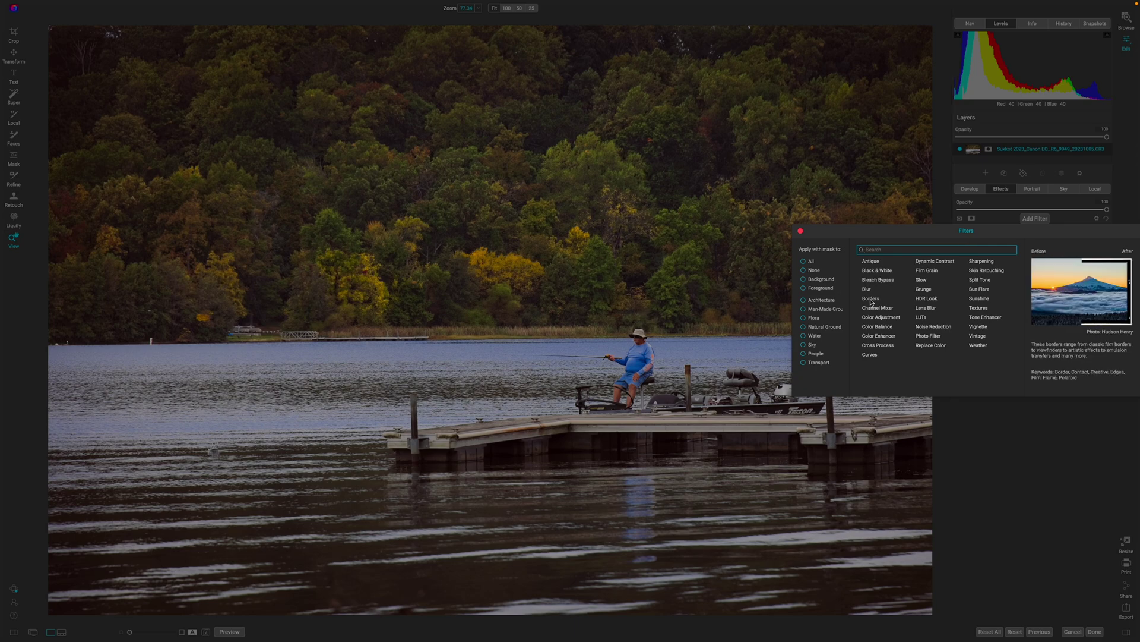
{"action": "left_click", "coordinate": [871, 299]}
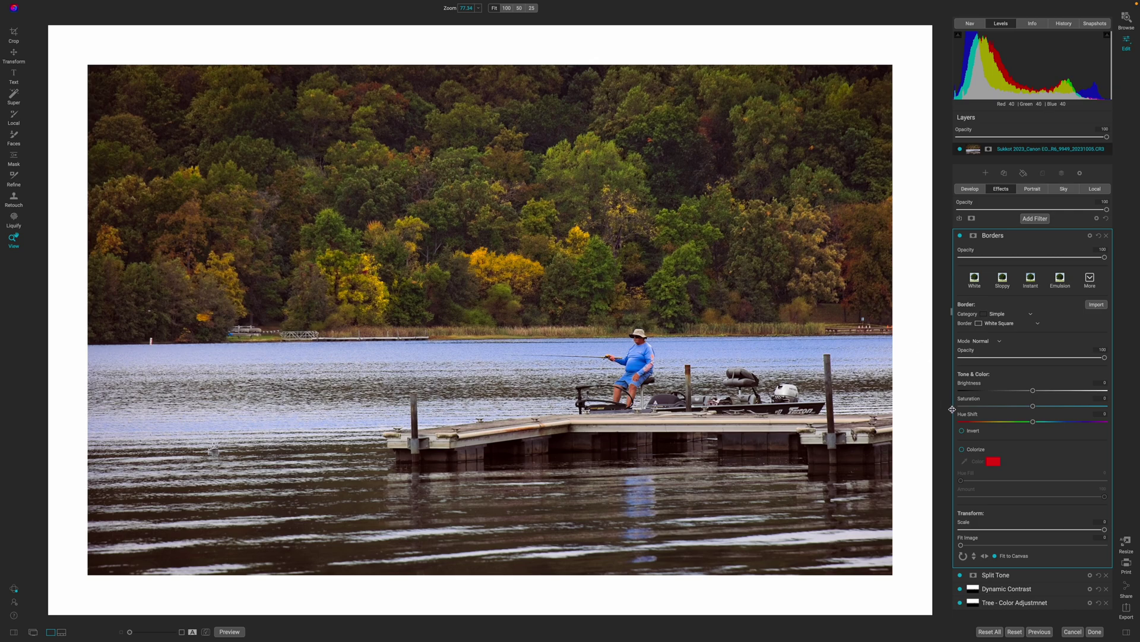
{"action": "left_click", "coordinate": [1086, 531]}
{"action": "left_click_drag", "start_coordinate": [1086, 530], "coordinate": [1062, 531]}
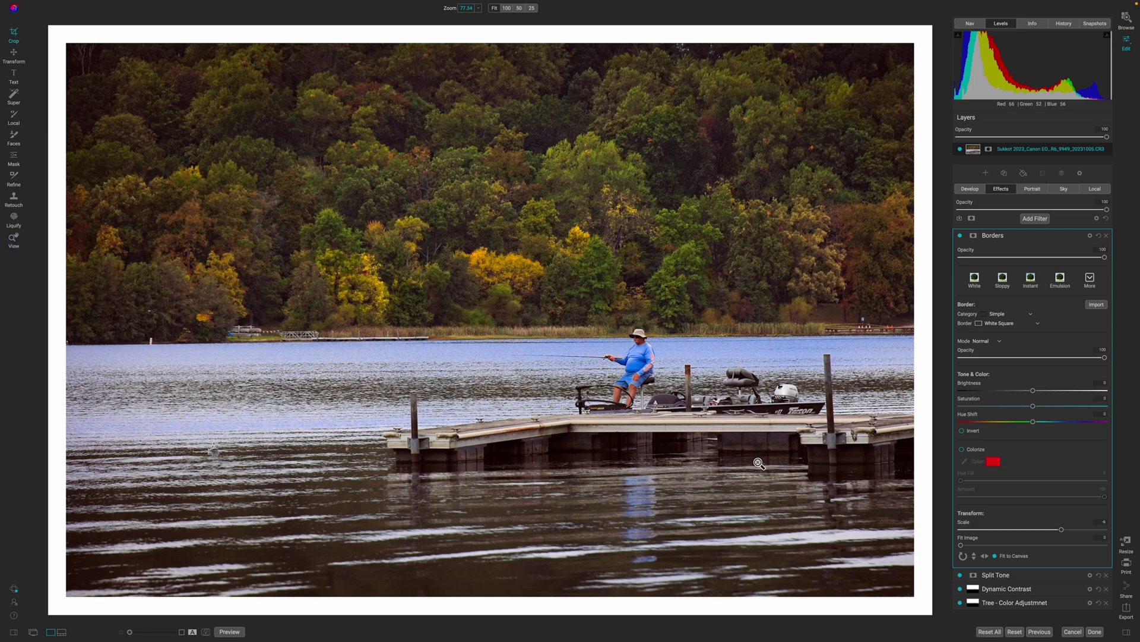
Step: Level the photo by 0.51 degrees along the far shoreline and apply the crop
{"action": "key", "text": "c"}
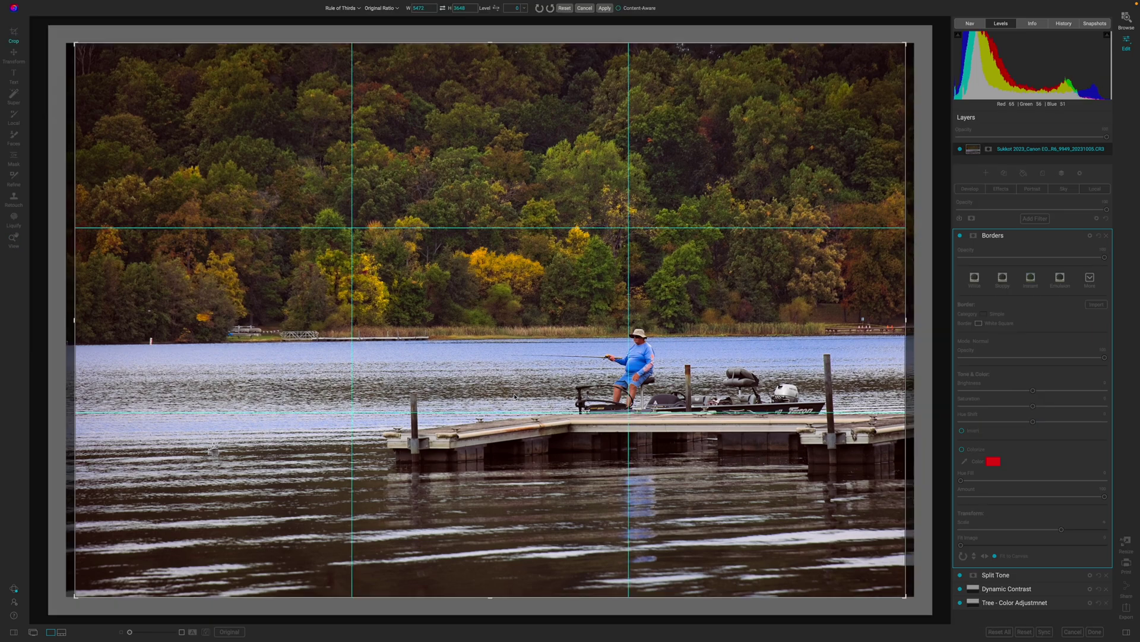
{"action": "left_click", "coordinate": [496, 9]}
{"action": "left_click_drag", "start_coordinate": [428, 337], "coordinate": [871, 336]}
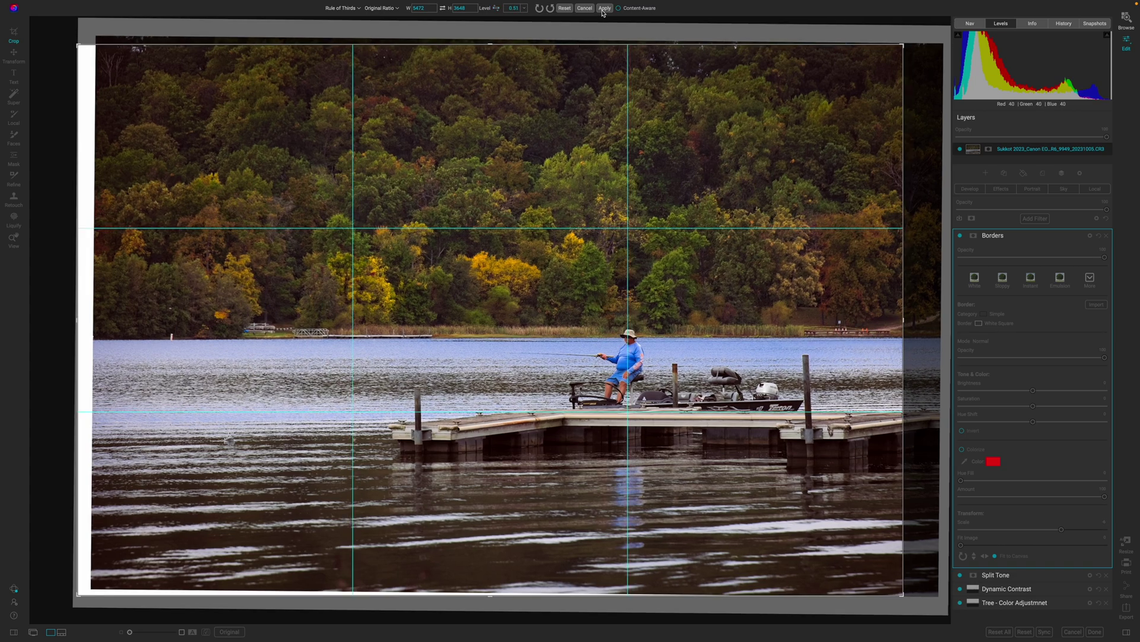
{"action": "key", "text": "Return"}
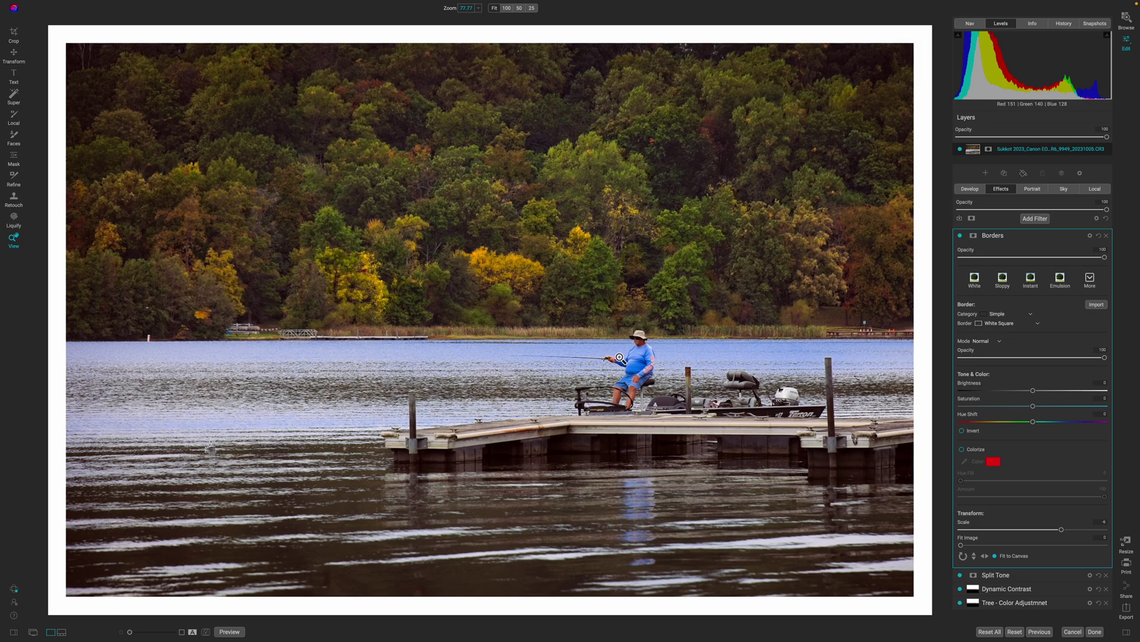
Step: Try an Antique filter directly above Split Tone in the filter stack and undo it
{"action": "left_click", "coordinate": [1016, 236]}
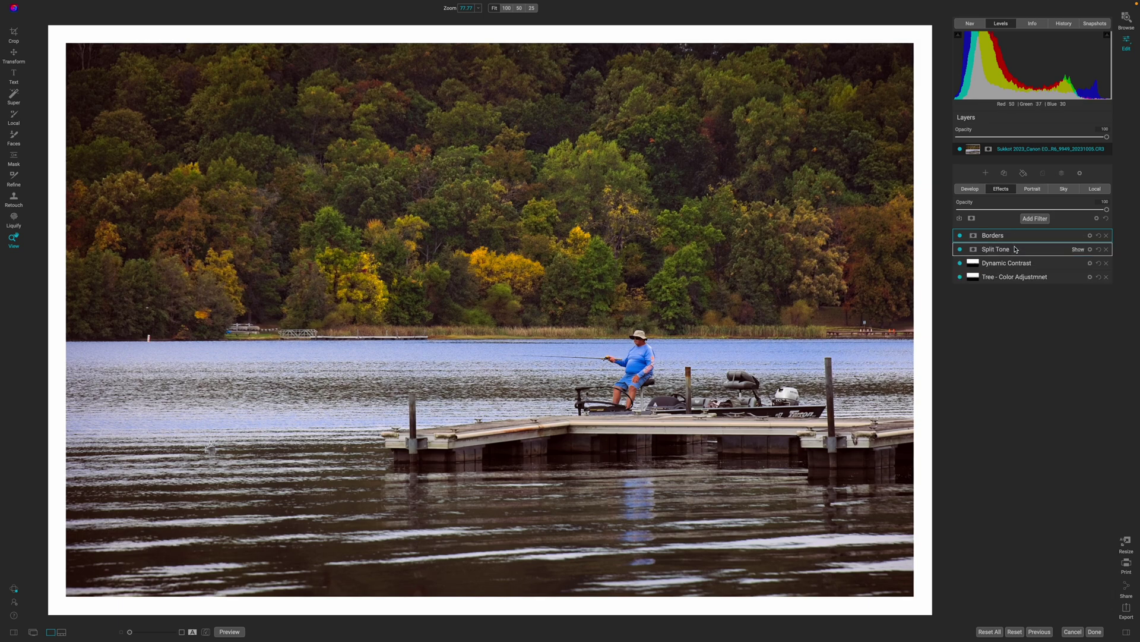
{"action": "left_click", "coordinate": [1015, 249]}
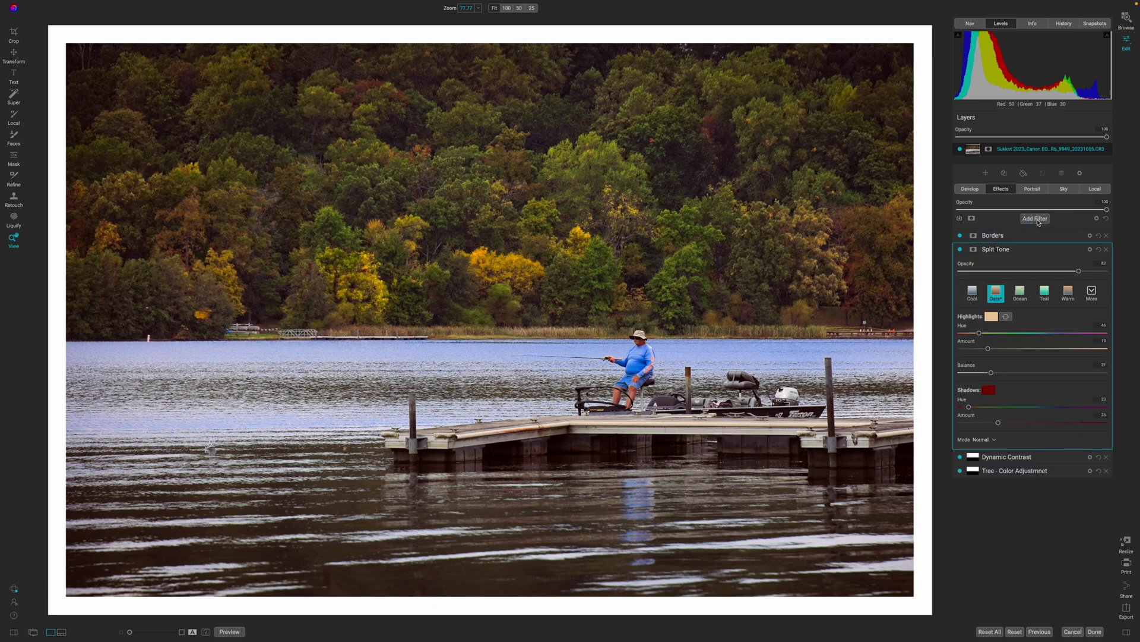
{"action": "left_click", "coordinate": [1035, 218]}
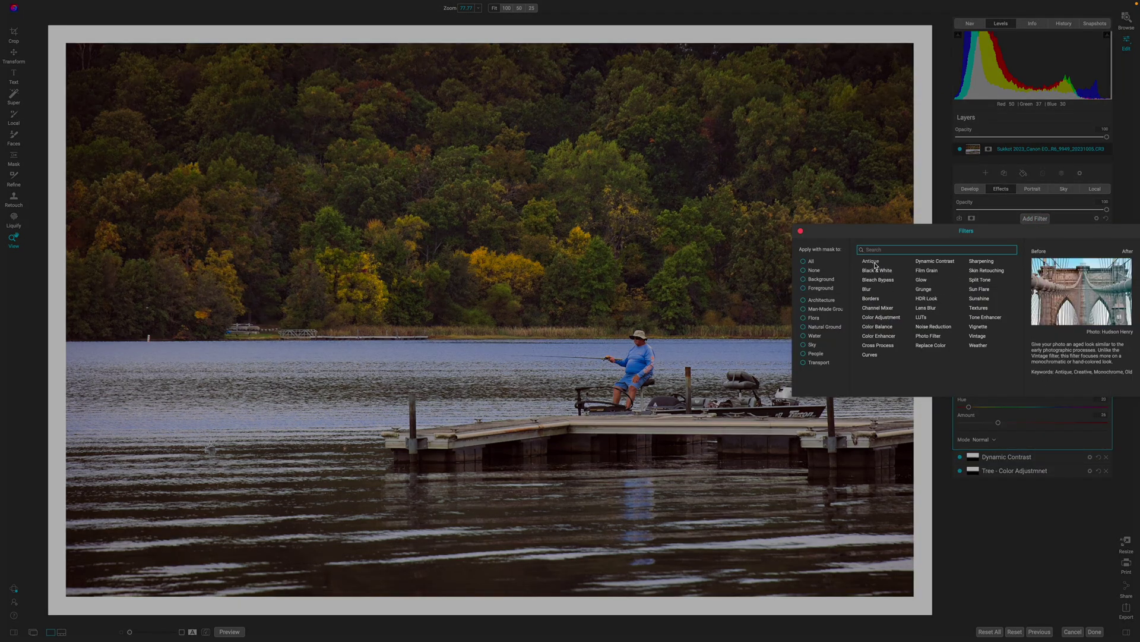
{"action": "key", "text": "Escape"}
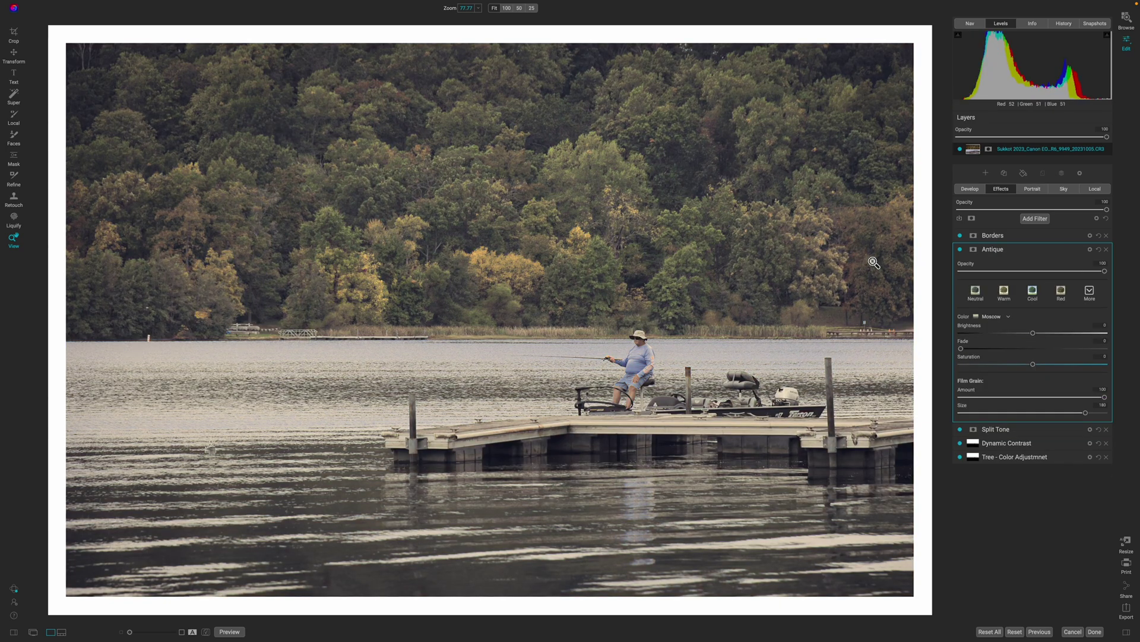
{"action": "key", "text": "ctrl+z"}
Step: Add a Vintage filter and place it below the Borders filter so it leaves the white frame unaffected
{"action": "left_click", "coordinate": [1032, 221]}
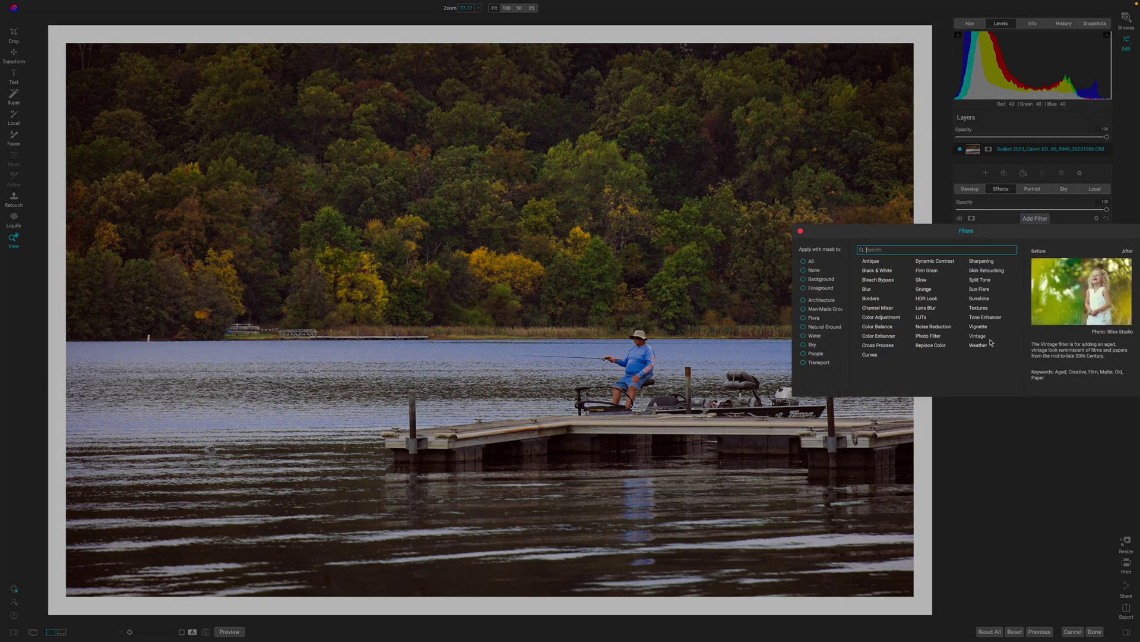
{"action": "left_click", "coordinate": [981, 336]}
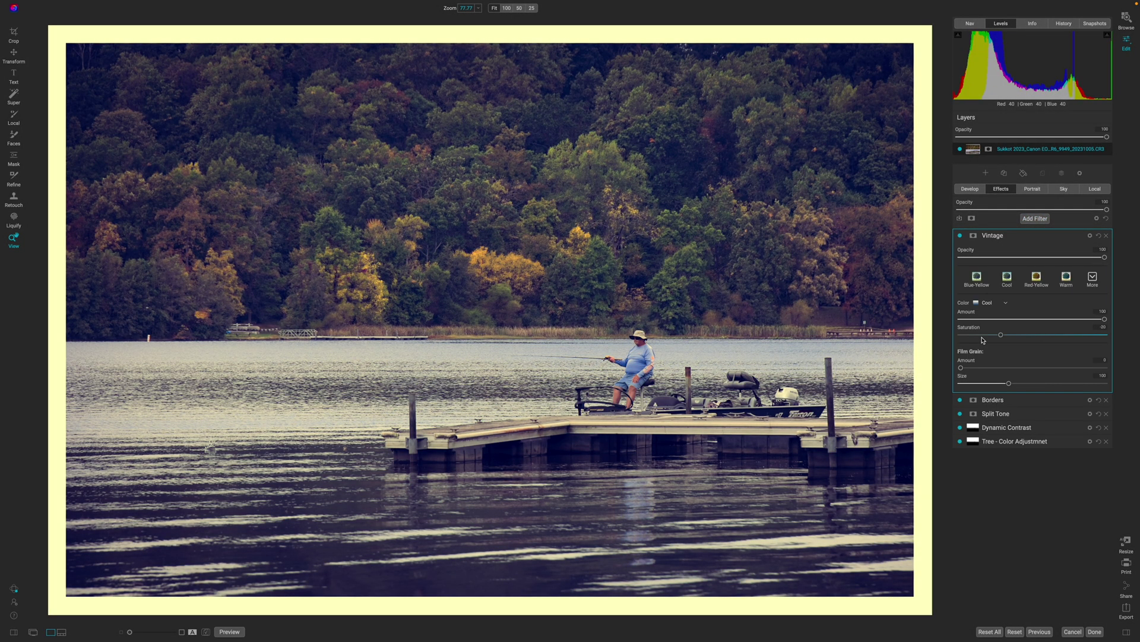
{"action": "left_click", "coordinate": [1026, 238]}
{"action": "left_click_drag", "start_coordinate": [1027, 239], "coordinate": [1007, 255]}
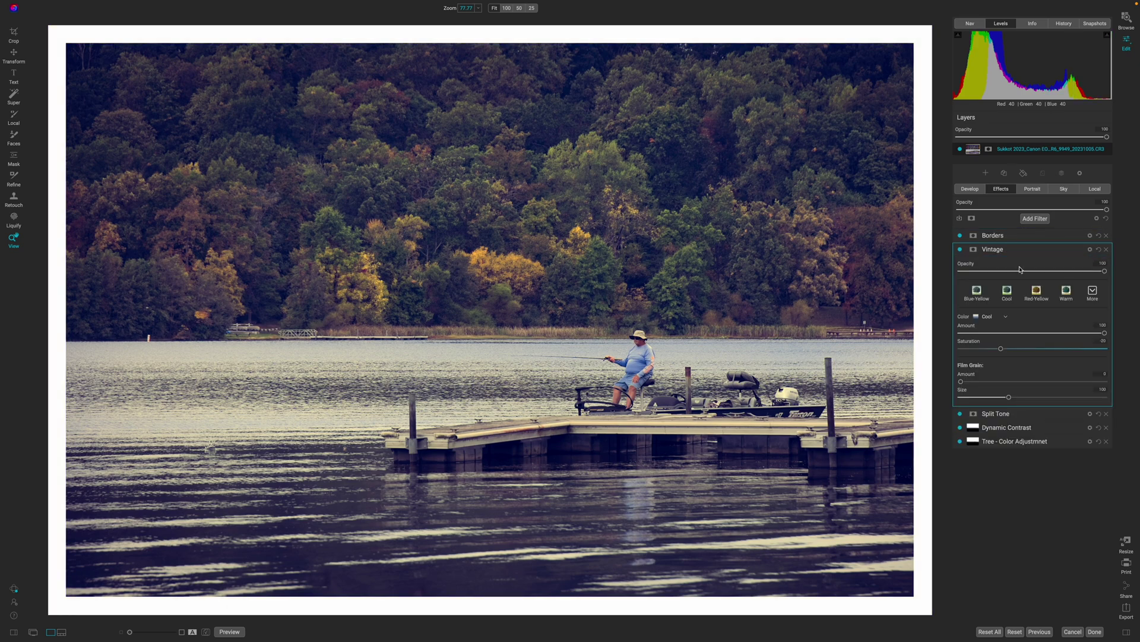
Step: Set the Vintage color to Oatmeal, reduce its amount to 13 and raise its saturation to just above neutral
{"action": "left_click", "coordinate": [995, 322]}
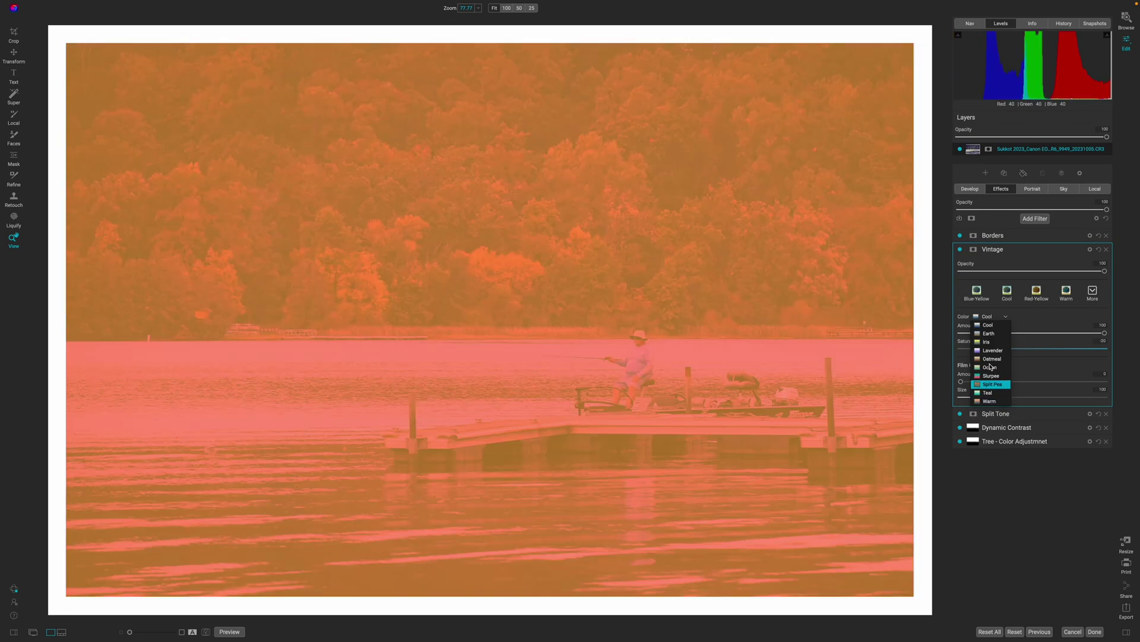
{"action": "left_click", "coordinate": [991, 358]}
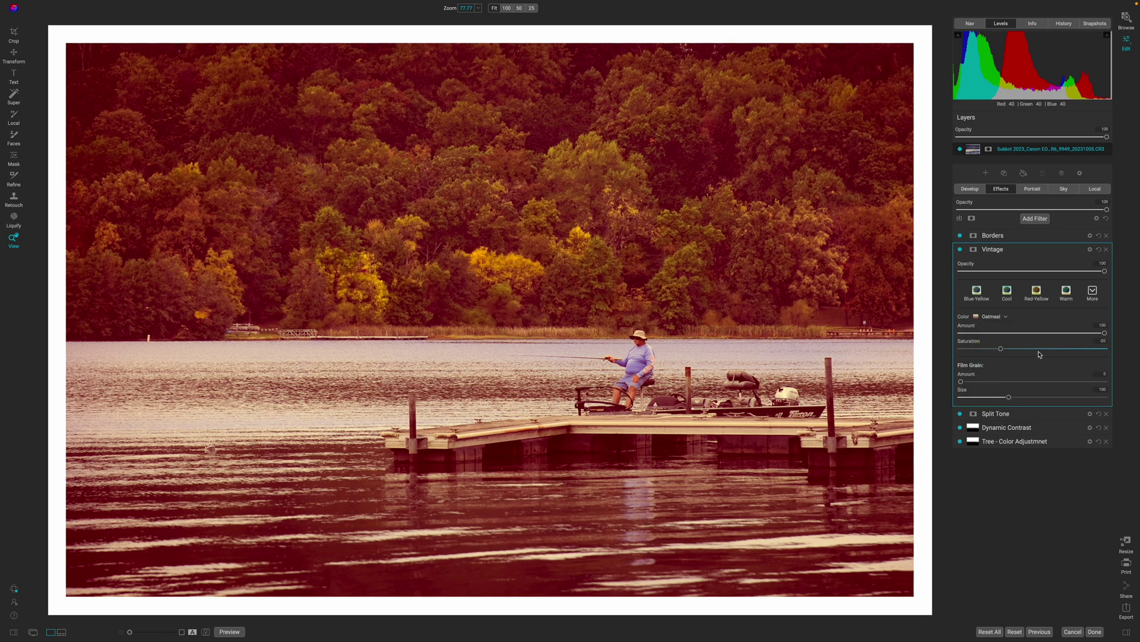
{"action": "left_click_drag", "start_coordinate": [1104, 333], "coordinate": [1037, 351]}
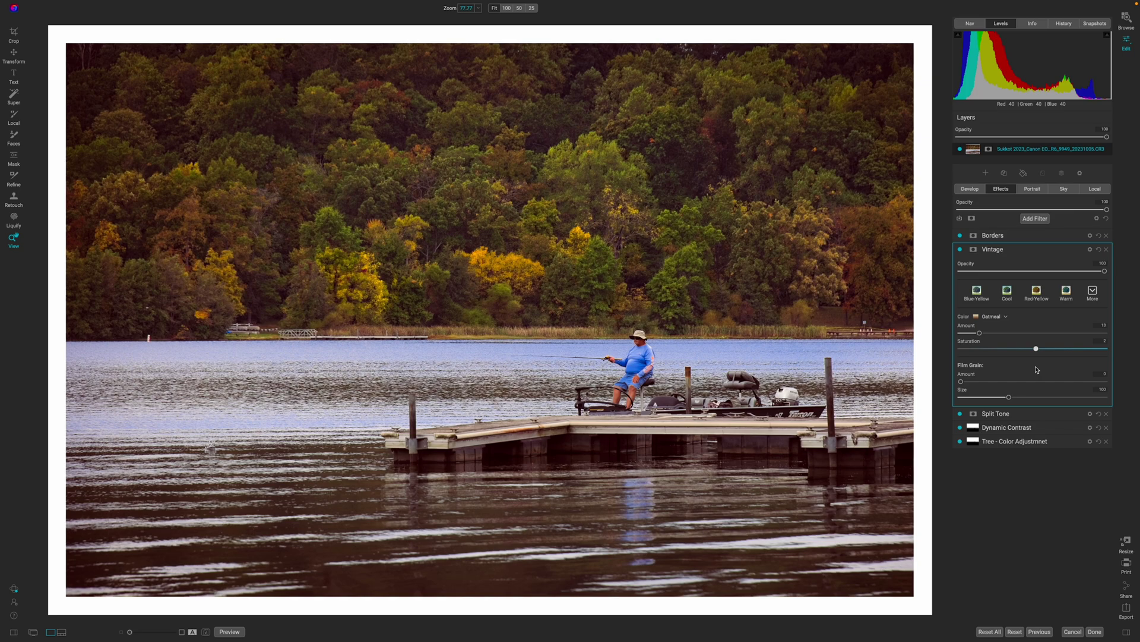
Step: Set the Vintage film grain amount to 82 and size to 146, the color amount to 21 and the filter opacity to 80
{"action": "left_click", "coordinate": [1068, 383]}
{"action": "mouse_move", "coordinate": [1069, 384]}
{"action": "left_mouse_down"}
{"action": "mouse_move", "coordinate": [1082, 382]}
{"action": "mouse_move", "coordinate": [1039, 396]}
{"action": "mouse_move", "coordinate": [1053, 399]}
{"action": "left_mouse_up"}
{"action": "left_click_drag", "start_coordinate": [979, 333], "coordinate": [991, 336]}
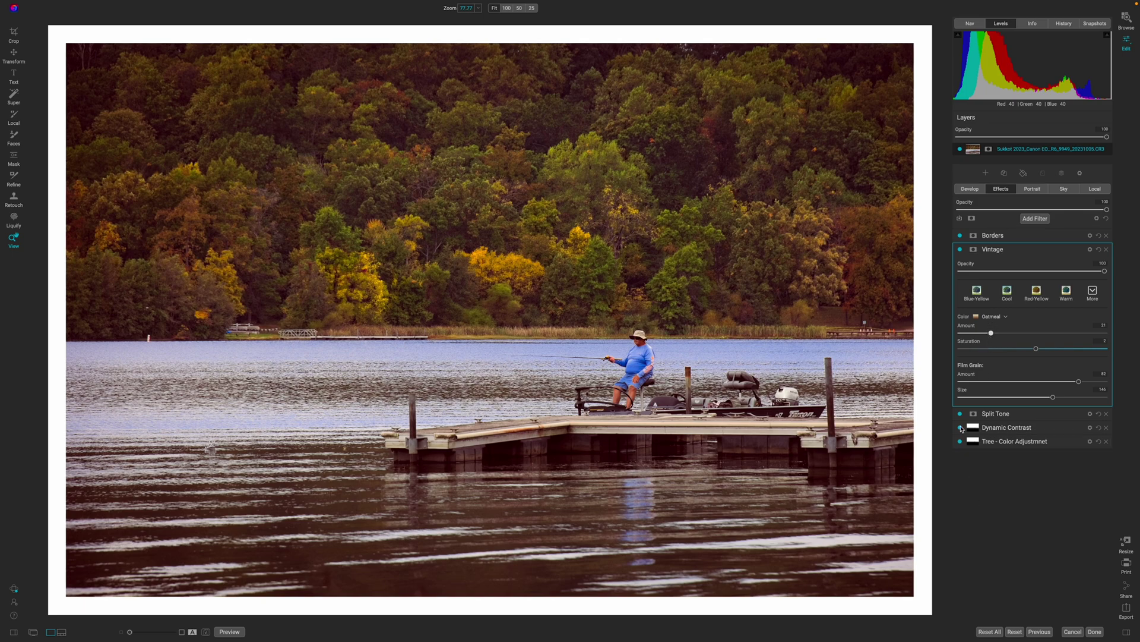
{"action": "left_click_drag", "start_coordinate": [1104, 271], "coordinate": [1074, 275]}
Step: Compare the edited photo with the original, and check it with and without the white border
{"action": "key", "text": "backslash"}
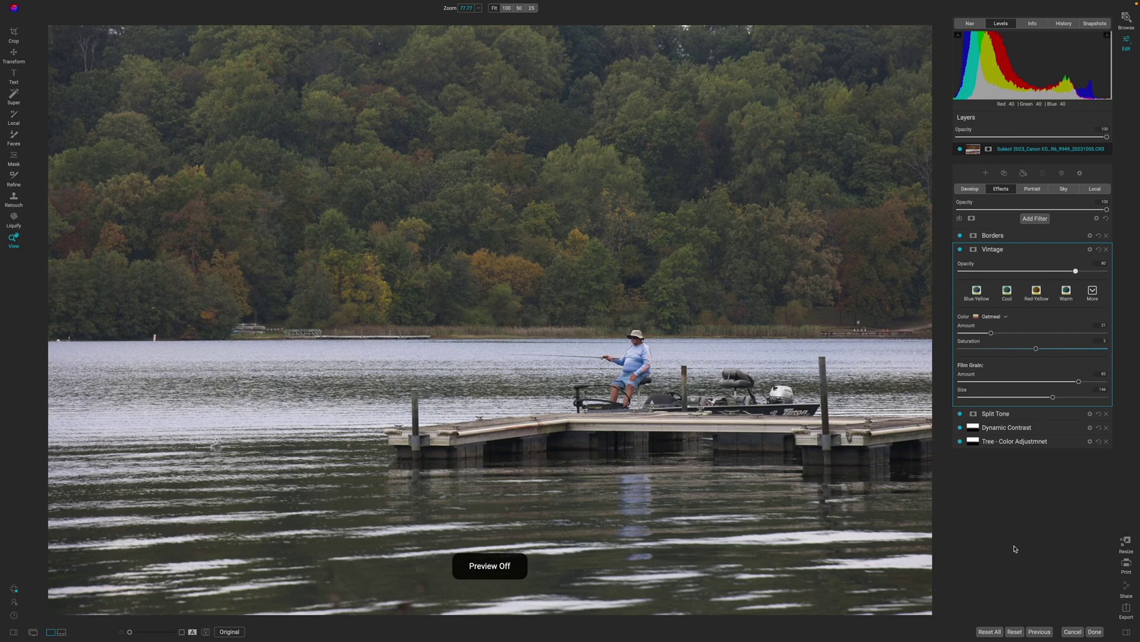
{"action": "key", "text": "backslash"}
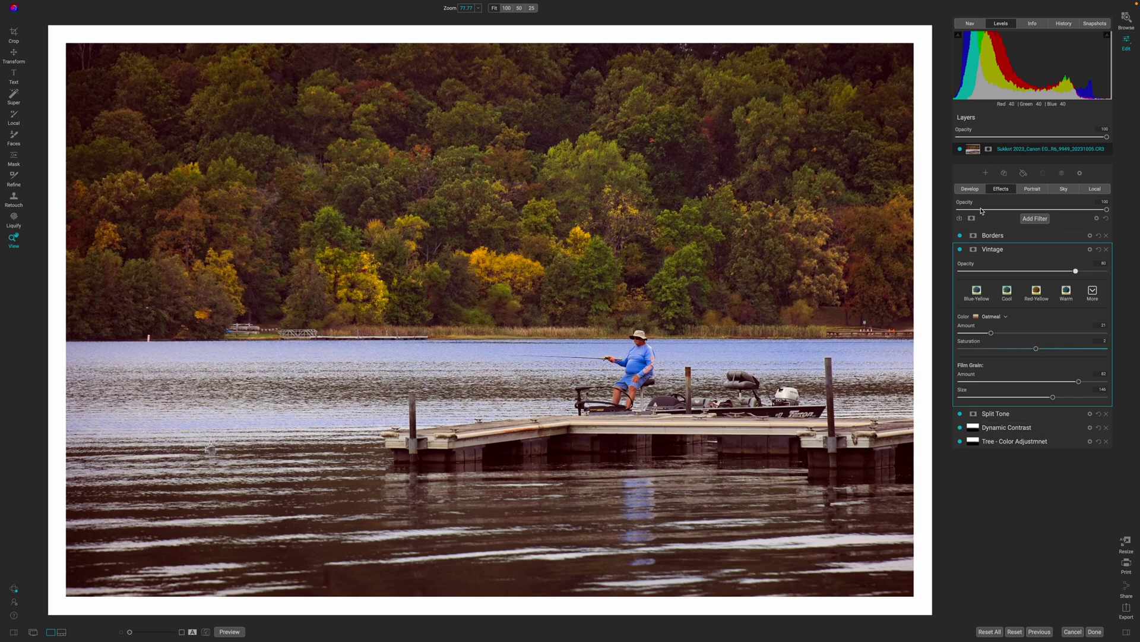
{"action": "left_click", "coordinate": [961, 235]}
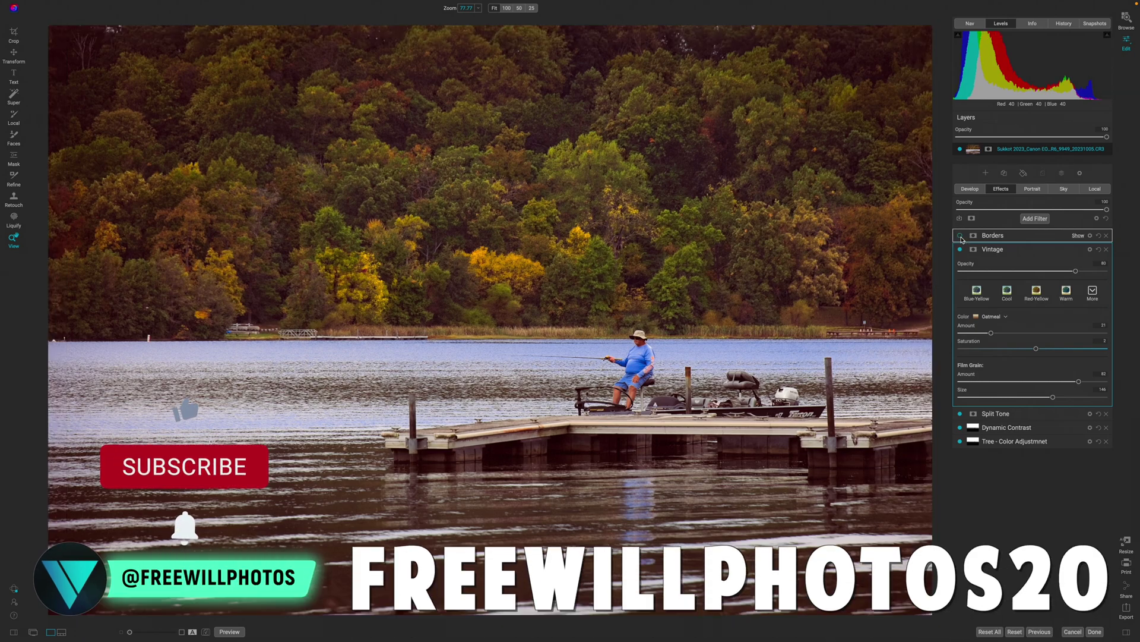
{"action": "left_click", "coordinate": [960, 236]}
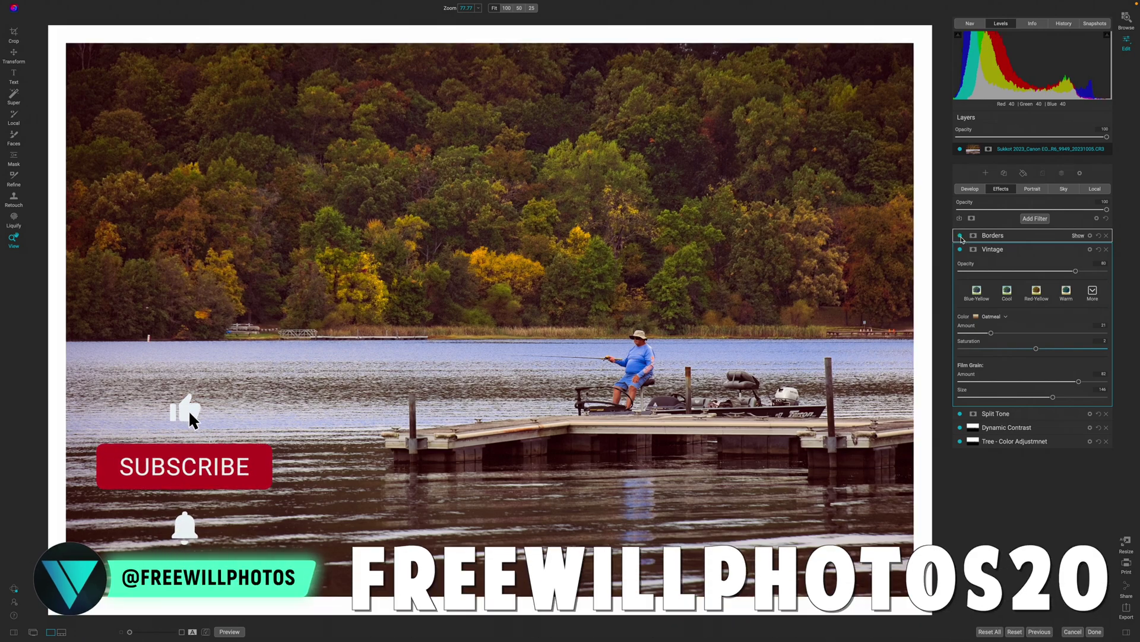